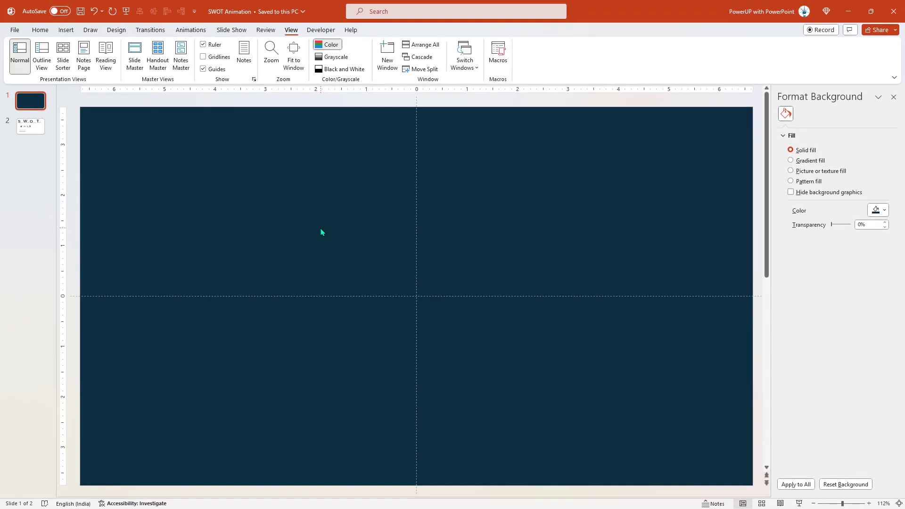
- Draw a rectangle about 3.75" high and 13.33" wide covering the lower half of the slide
{"action": "left_click", "coordinate": [66, 30]}
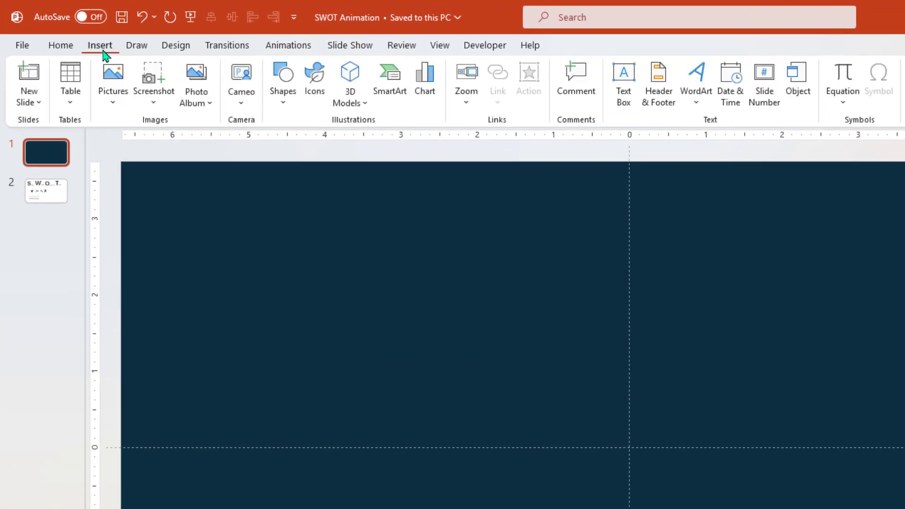
{"action": "left_click", "coordinate": [279, 106]}
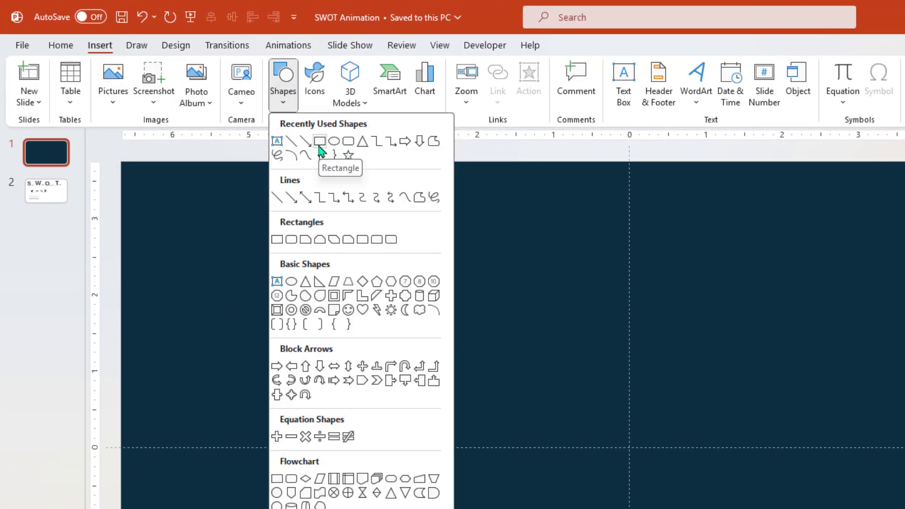
{"action": "left_click", "coordinate": [319, 141]}
{"action": "left_click_drag", "start_coordinate": [85, 308], "coordinate": [784, 506]}
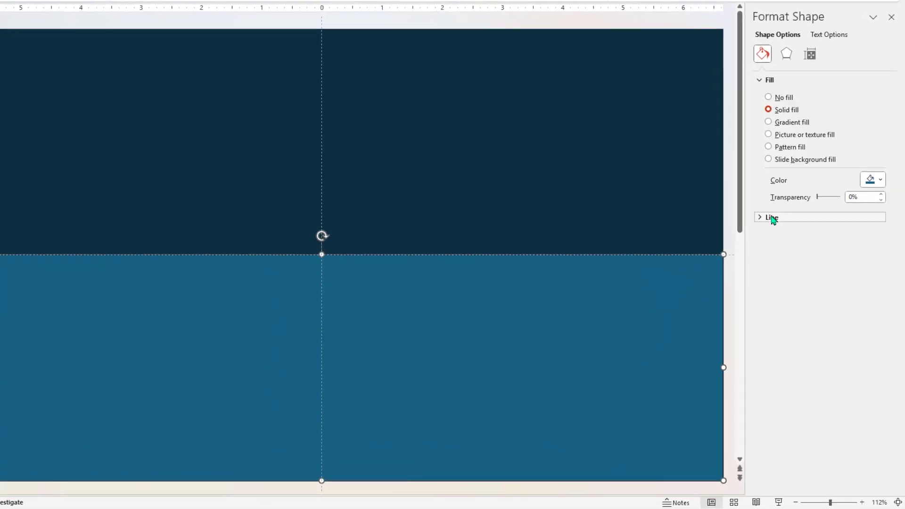
- Remove the outline of the lower-half rectangle and fill it with the light blue theme shade
{"action": "left_click", "coordinate": [772, 217]}
{"action": "left_click", "coordinate": [769, 235]}
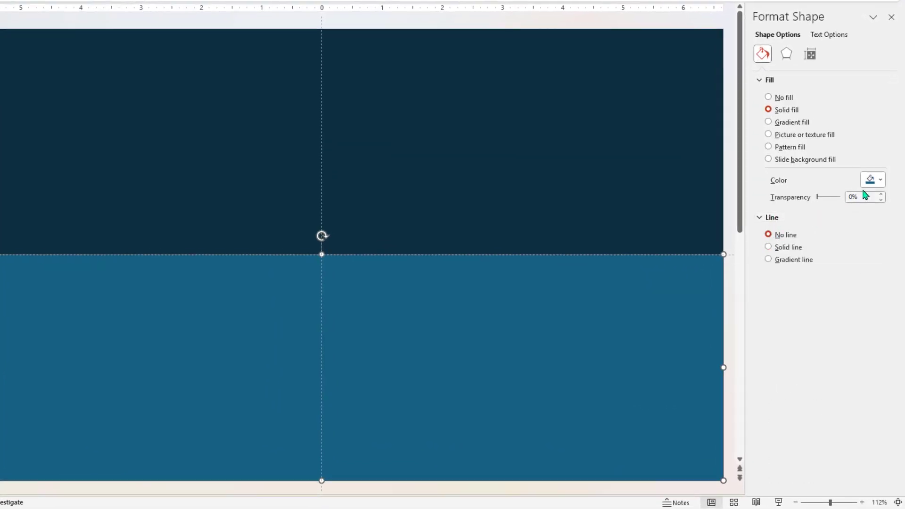
{"action": "left_click", "coordinate": [878, 182]}
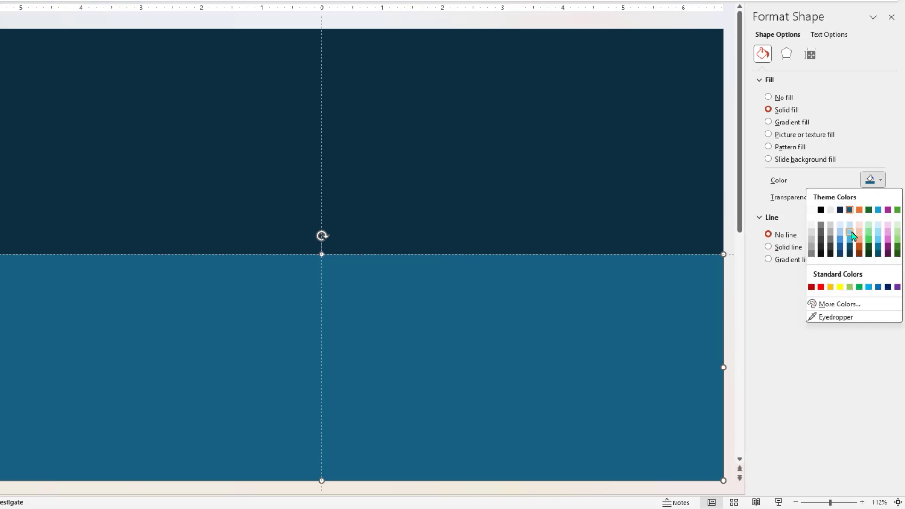
{"action": "left_click", "coordinate": [851, 232]}
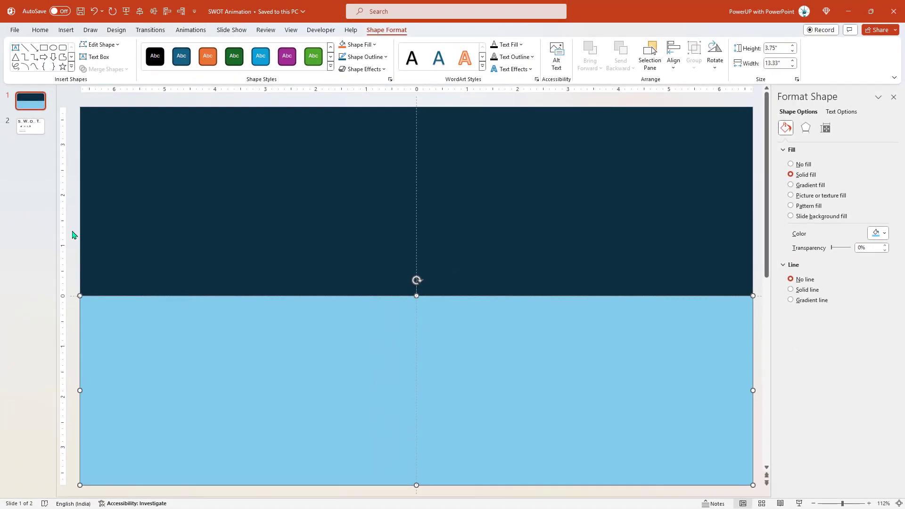
{"action": "left_click", "coordinate": [73, 234]}
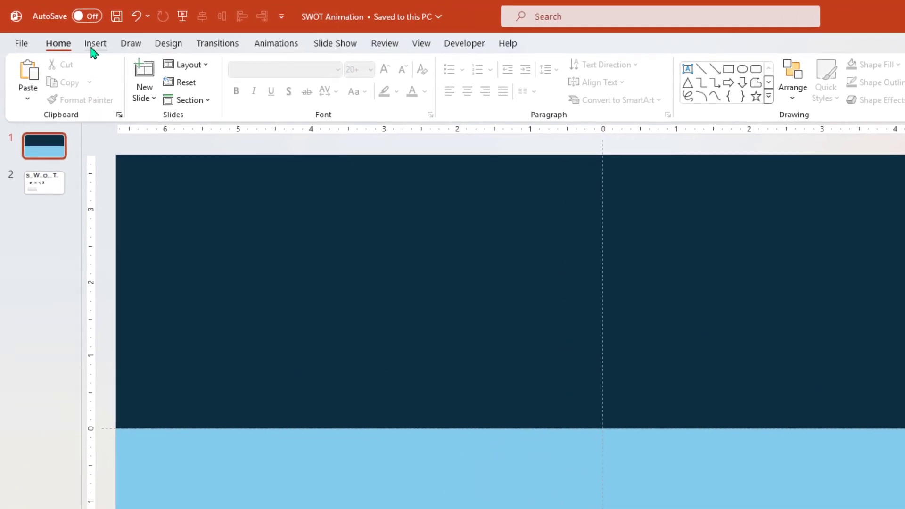
- Draw a rounded rectangle about 6.59" high and 11.96" wide, reduce its corner rounding, and centre it on the slide
{"action": "left_click", "coordinate": [94, 44]}
{"action": "left_click", "coordinate": [272, 95]}
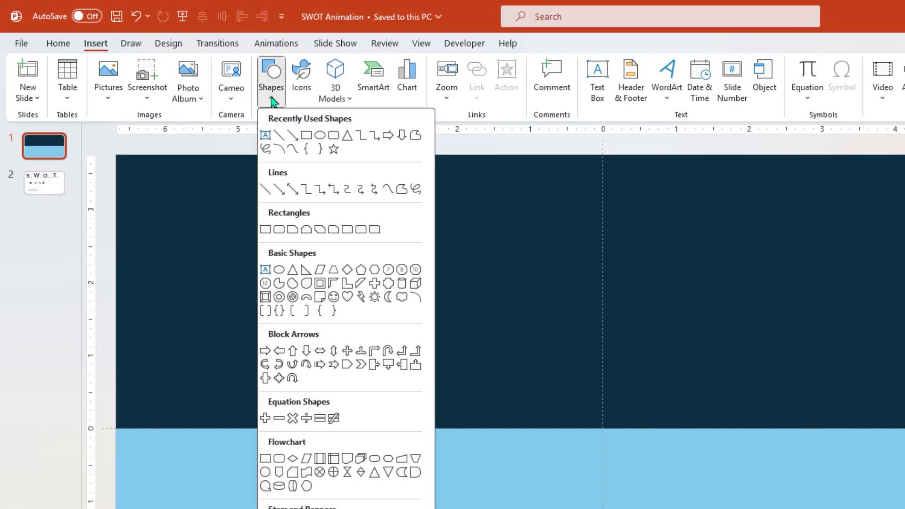
{"action": "left_click", "coordinate": [333, 141]}
{"action": "left_click_drag", "start_coordinate": [158, 199], "coordinate": [475, 501]}
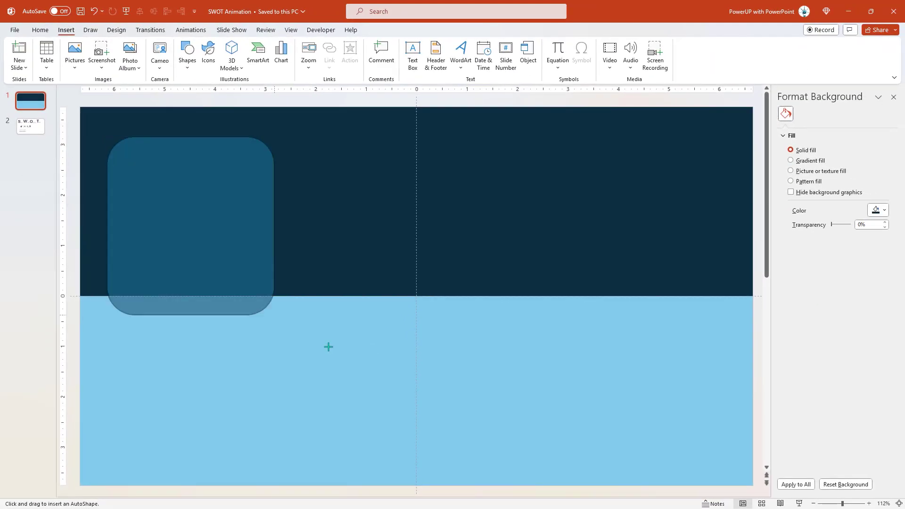
{"action": "left_click_drag", "start_coordinate": [329, 347], "coordinate": [710, 469]}
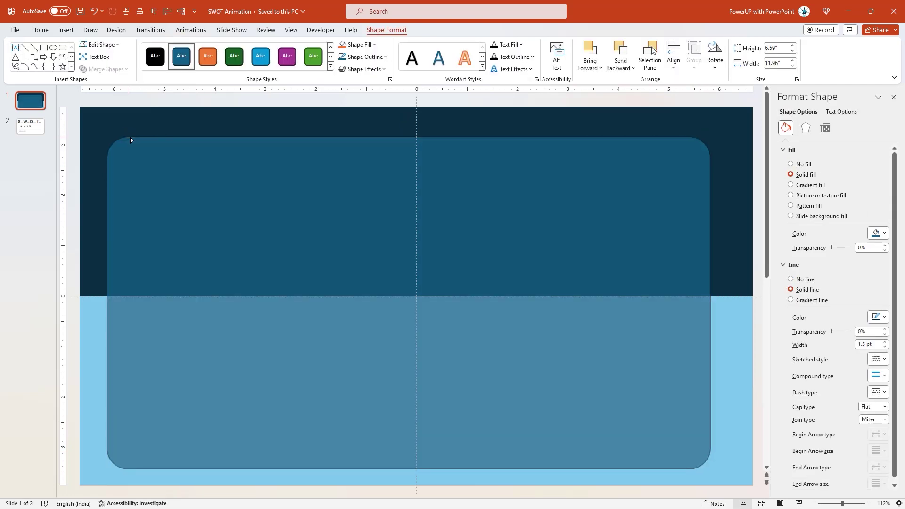
{"action": "left_click_drag", "start_coordinate": [130, 137], "coordinate": [131, 137]}
{"action": "mouse_move", "coordinate": [328, 222]}
{"action": "left_mouse_down"}
{"action": "mouse_move", "coordinate": [333, 212]}
{"action": "mouse_move", "coordinate": [338, 219]}
{"action": "left_mouse_up"}
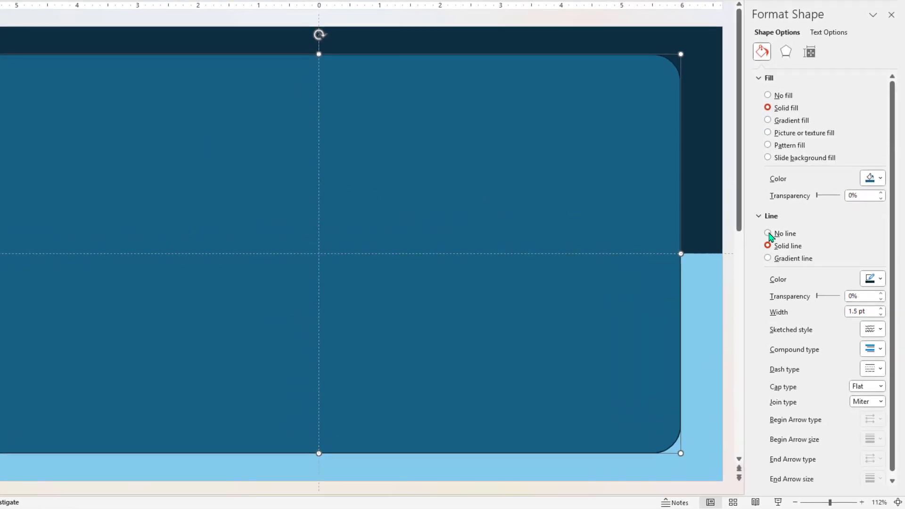
- Remove the rounded rectangle's outline and give it a linear gradient fill with only two stops, at 0% and 100%
{"action": "left_click", "coordinate": [791, 280]}
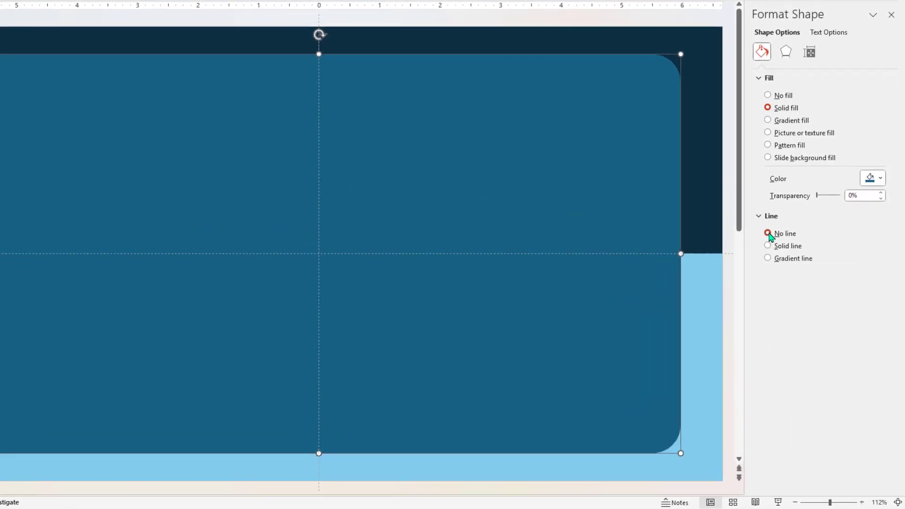
{"action": "left_click", "coordinate": [768, 120]}
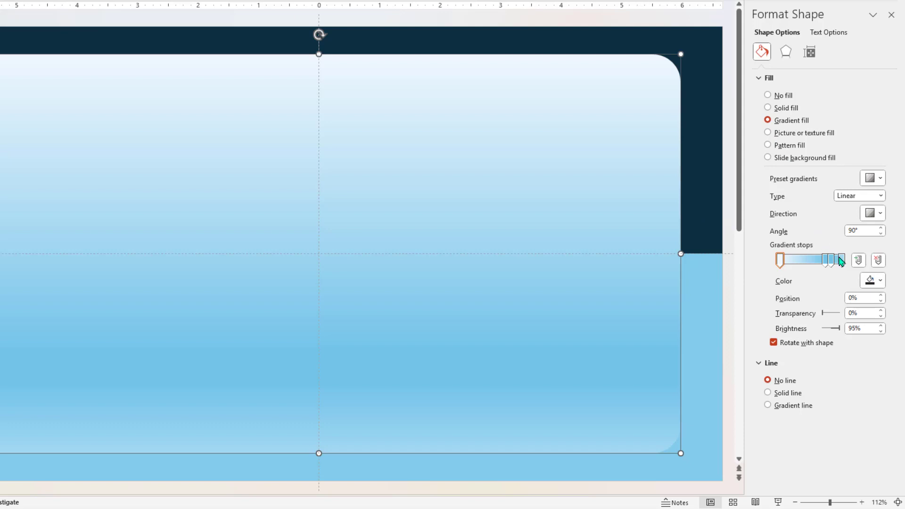
{"action": "left_click", "coordinate": [878, 260]}
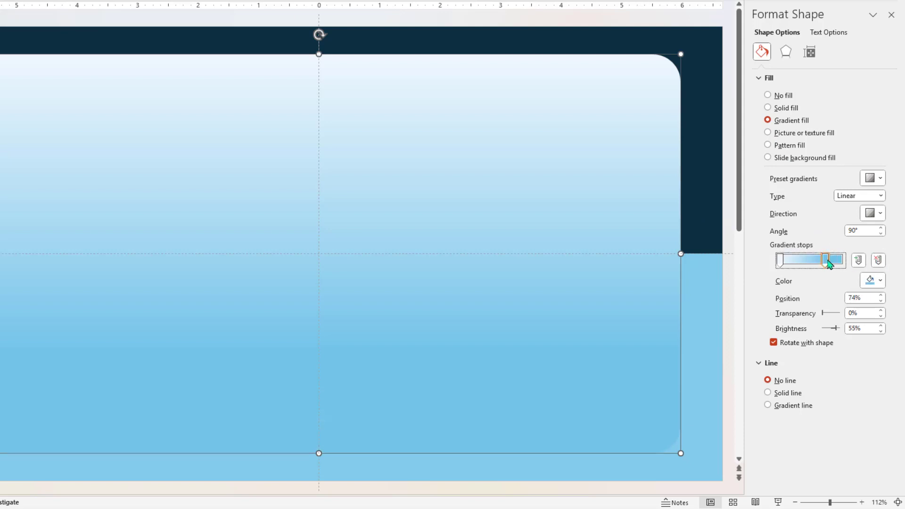
{"action": "left_click_drag", "start_coordinate": [830, 264], "coordinate": [844, 265]}
- Colour the gradient's end stop dark blue with -25% brightness and its start stop light blue with 60% brightness
{"action": "left_click", "coordinate": [879, 282]}
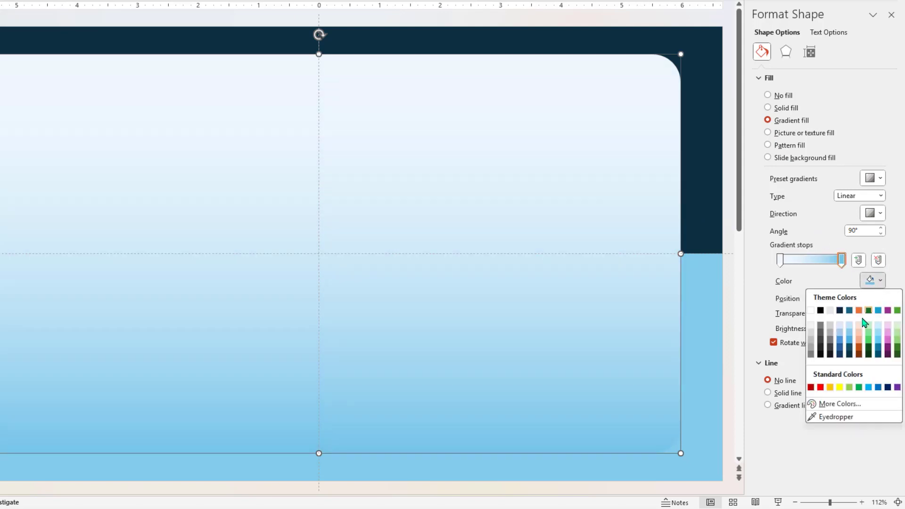
{"action": "left_click", "coordinate": [850, 350]}
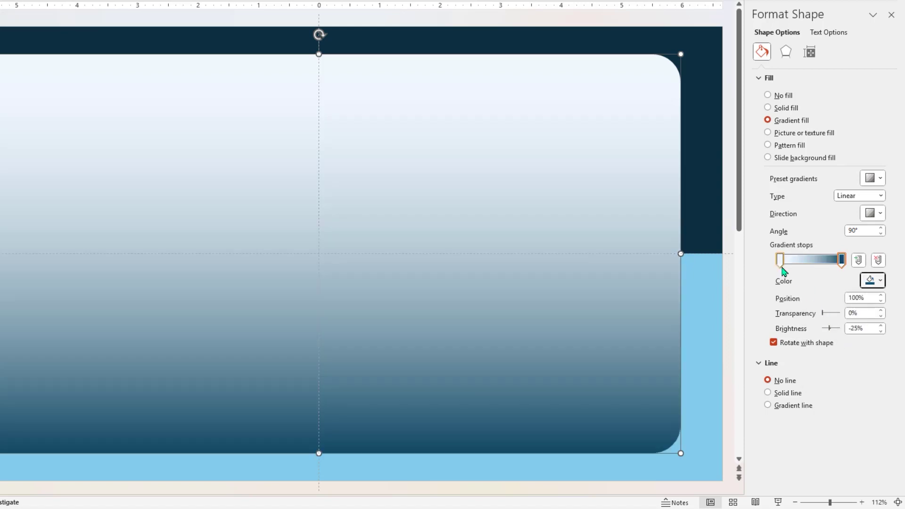
{"action": "left_click", "coordinate": [781, 262]}
{"action": "left_click", "coordinate": [876, 281]}
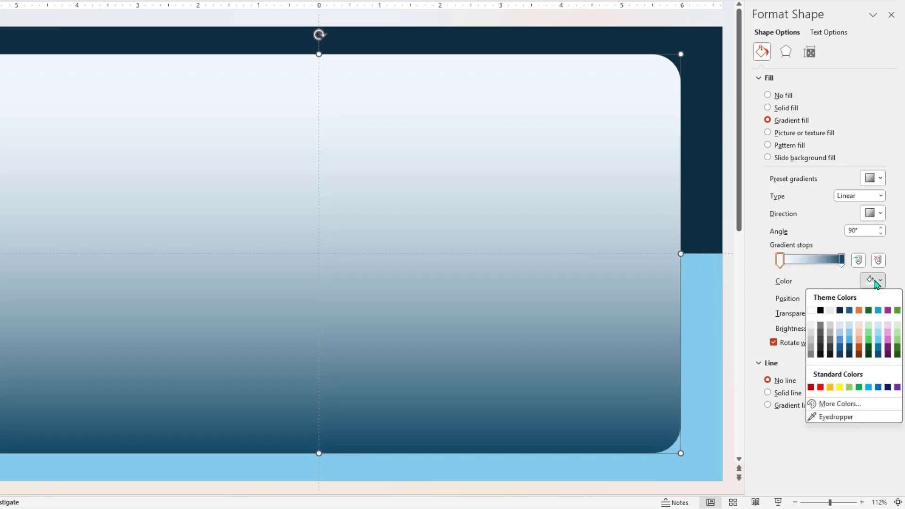
{"action": "left_click", "coordinate": [851, 332]}
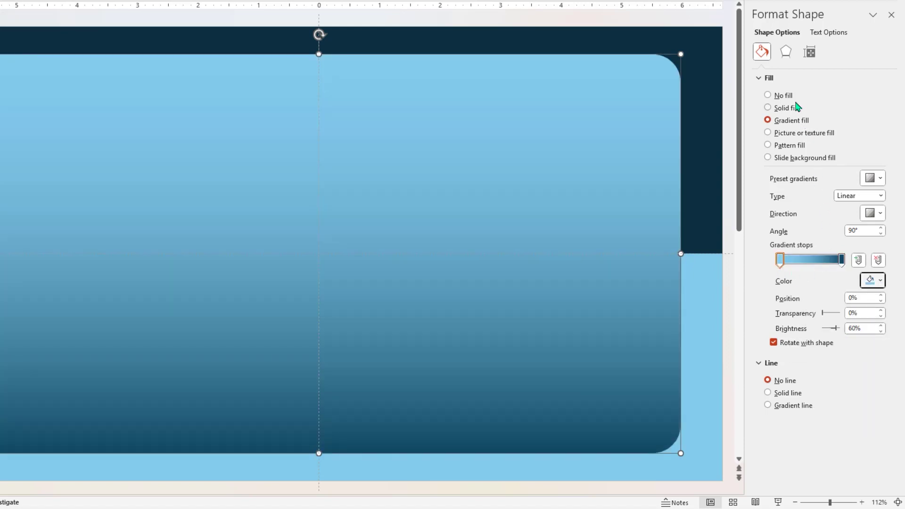
- Apply a centred outer shadow to the rounded rectangle with 38% transparency and 26 pt blur
{"action": "left_click", "coordinate": [785, 51]}
{"action": "left_click", "coordinate": [779, 79]}
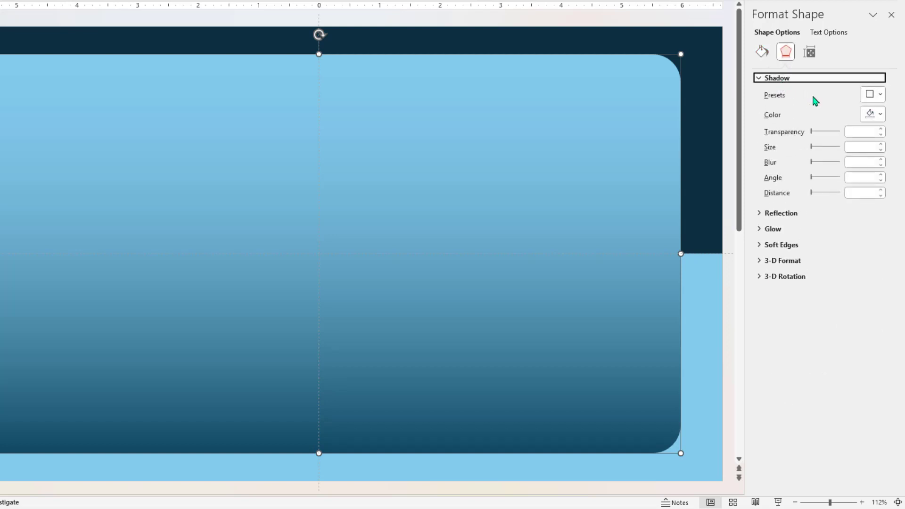
{"action": "left_click", "coordinate": [878, 96]}
{"action": "left_click", "coordinate": [855, 220]}
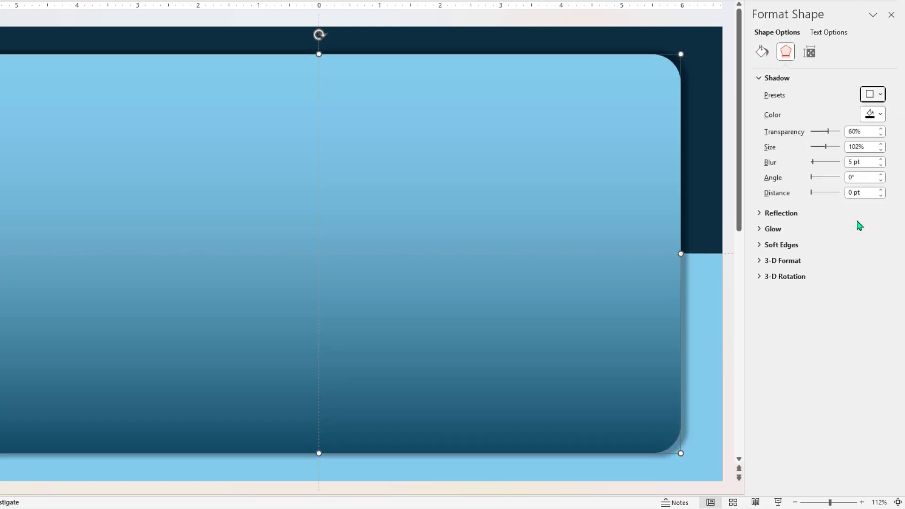
{"action": "left_click_drag", "start_coordinate": [829, 132], "coordinate": [824, 132]}
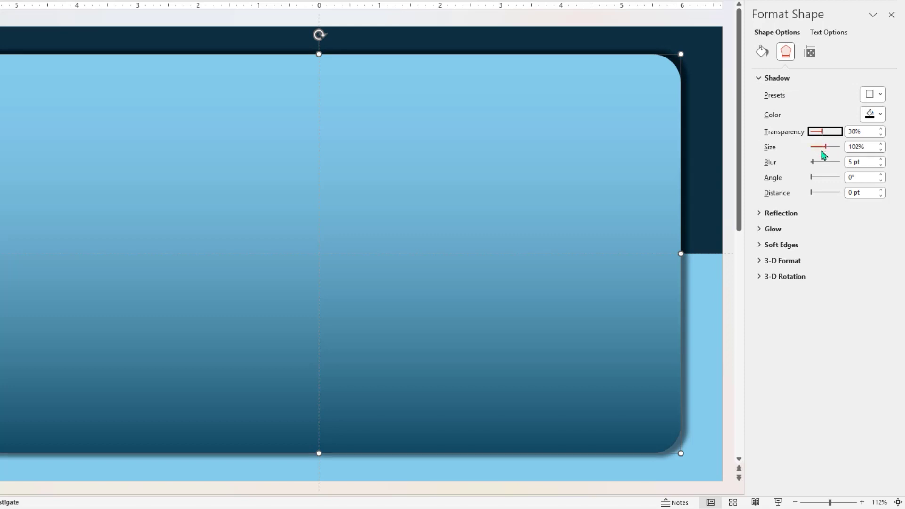
{"action": "left_click_drag", "start_coordinate": [814, 164], "coordinate": [818, 165]}
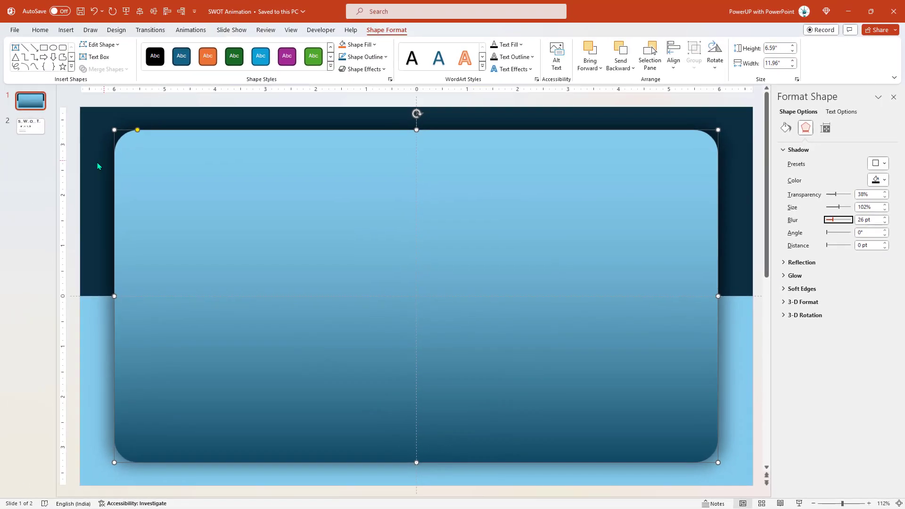
{"action": "left_click", "coordinate": [98, 168]}
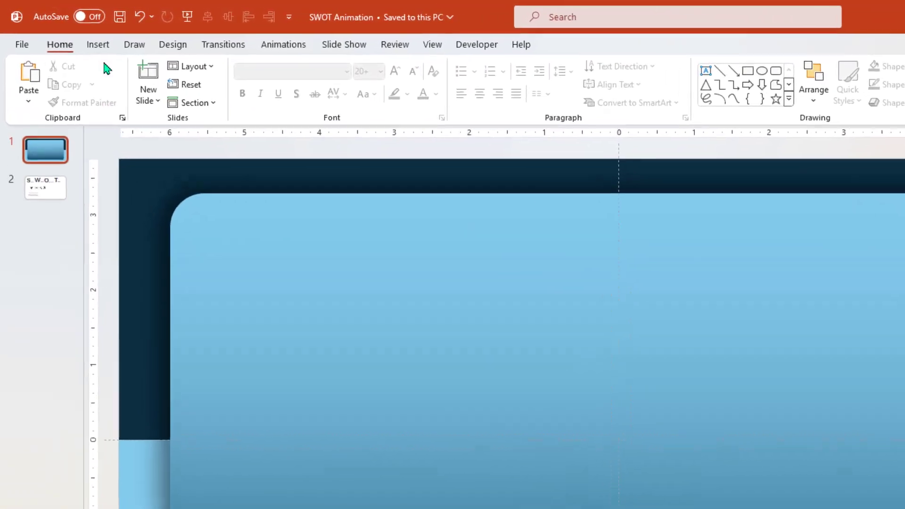
- Draw a full-height rectangle about 7.5" high and 2.93" wide over the right part of the rounded rectangle
{"action": "left_click", "coordinate": [71, 33]}
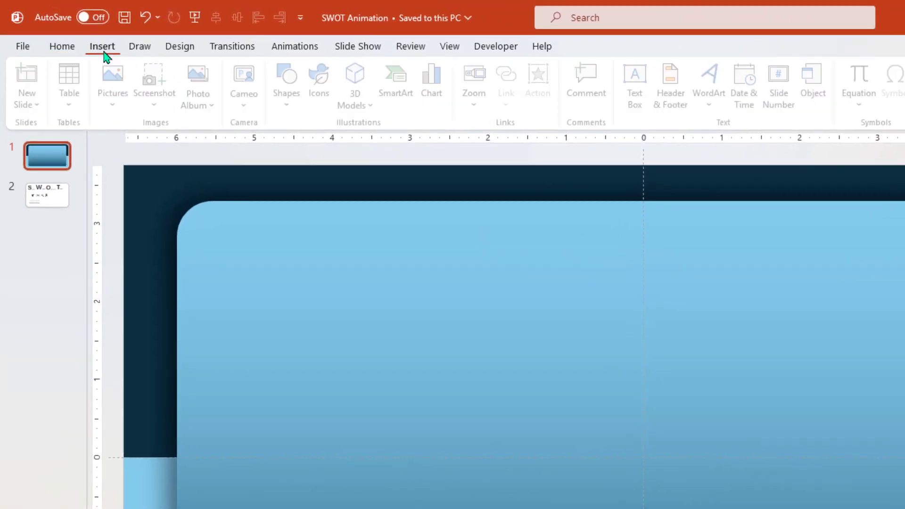
{"action": "left_click", "coordinate": [289, 108]}
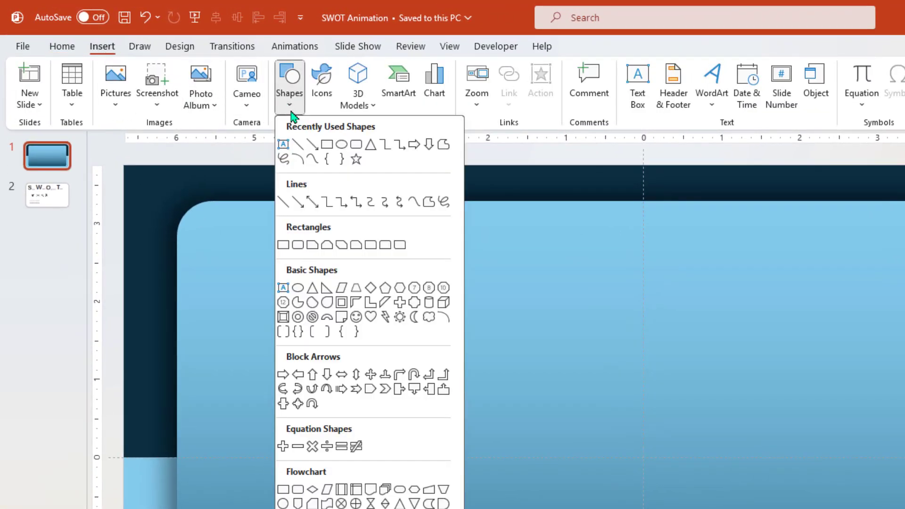
{"action": "left_click", "coordinate": [327, 145]}
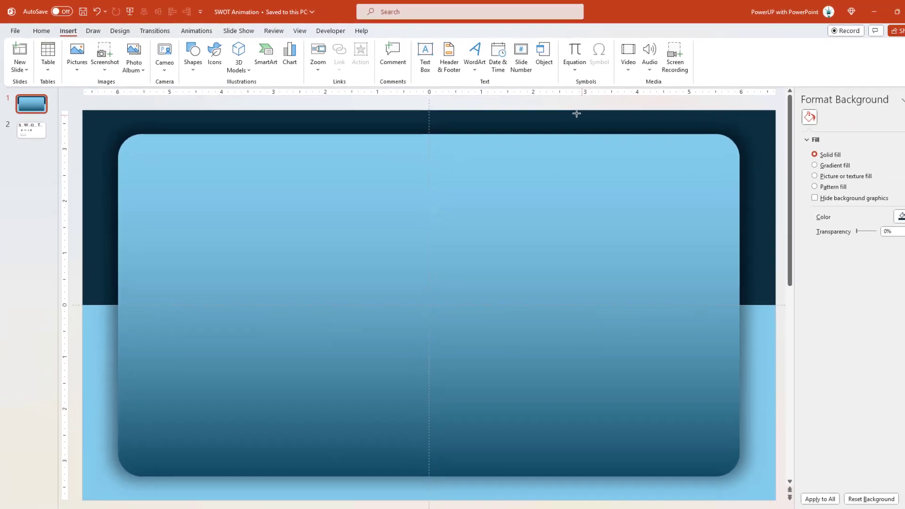
{"action": "left_click_drag", "start_coordinate": [573, 111], "coordinate": [712, 497]}
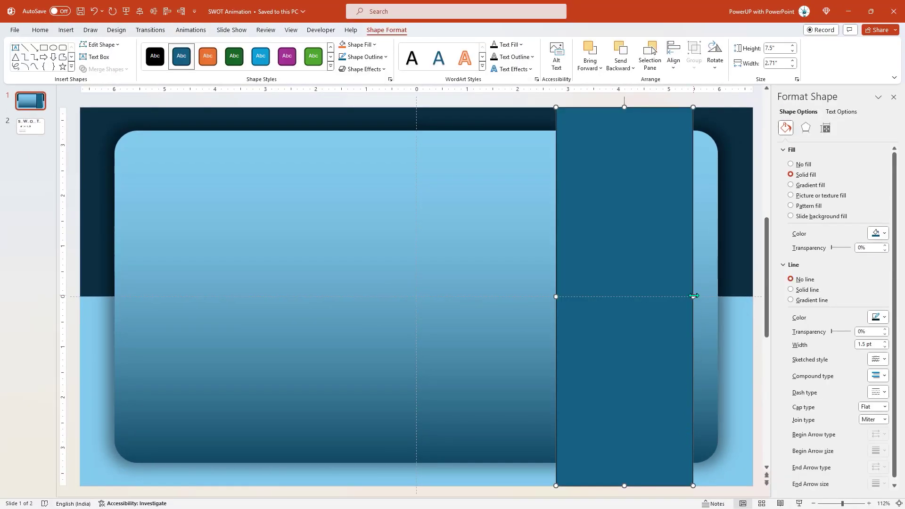
{"action": "left_click_drag", "start_coordinate": [694, 296], "coordinate": [705, 297]}
{"action": "mouse_move", "coordinate": [639, 279]}
{"action": "left_mouse_down"}
{"action": "mouse_move", "coordinate": [622, 278]}
{"action": "mouse_move", "coordinate": [631, 282]}
{"action": "left_mouse_up"}
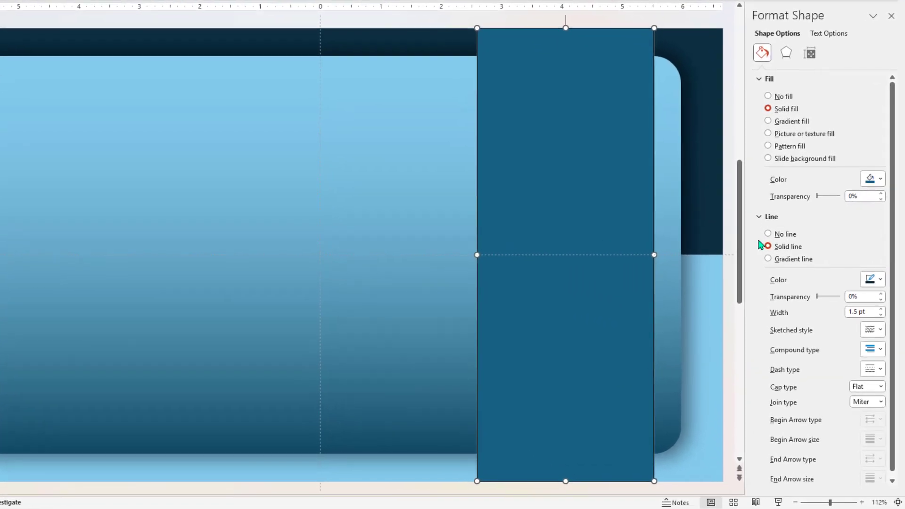
- Remove the tall rectangle's outline and fill it with the darkest blue theme shade
{"action": "left_click", "coordinate": [769, 234]}
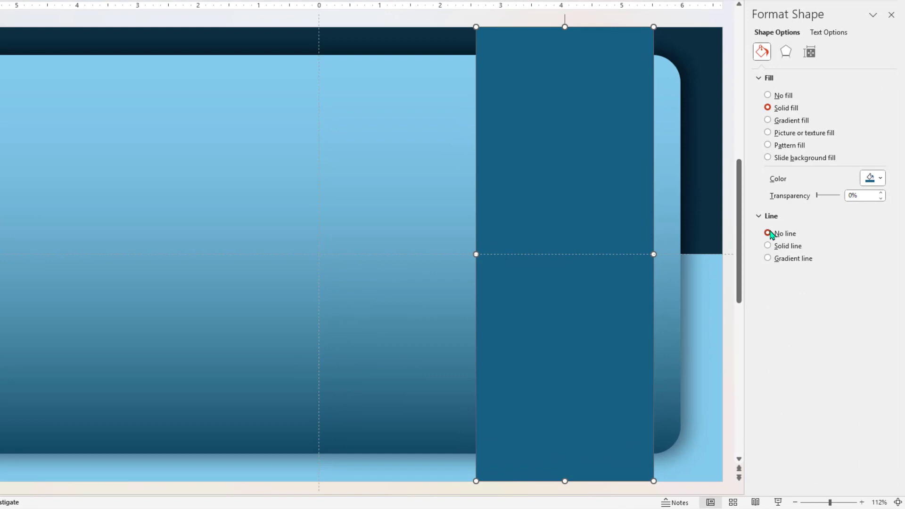
{"action": "left_click", "coordinate": [875, 178]}
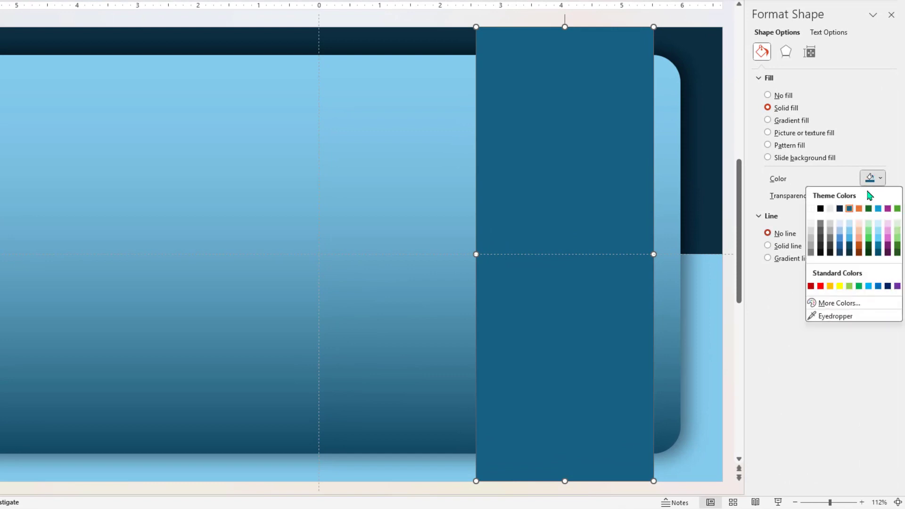
{"action": "left_click", "coordinate": [850, 252]}
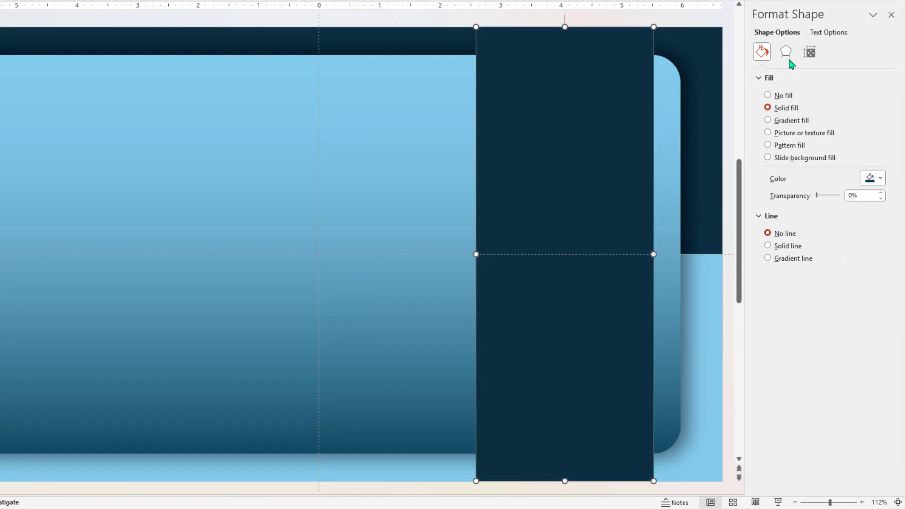
- Apply a centred outer shadow to the tall rectangle with 24% transparency and 13 pt blur
{"action": "left_click", "coordinate": [786, 52]}
{"action": "left_click", "coordinate": [873, 94]}
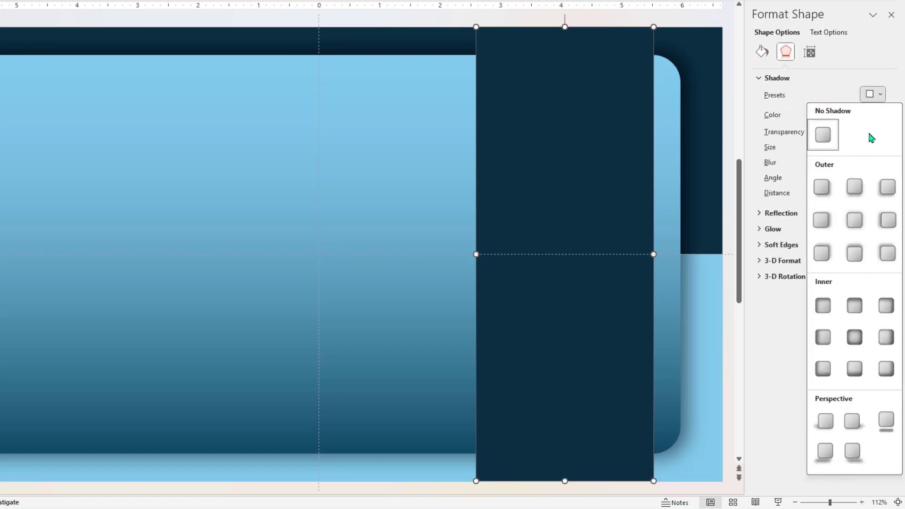
{"action": "left_click", "coordinate": [854, 220]}
{"action": "left_click_drag", "start_coordinate": [829, 132], "coordinate": [816, 166]}
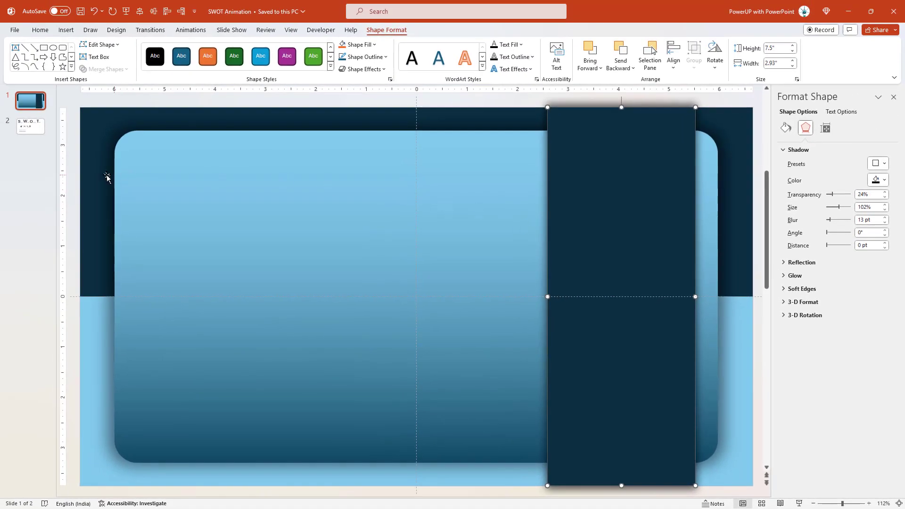
{"action": "left_click", "coordinate": [107, 178]}
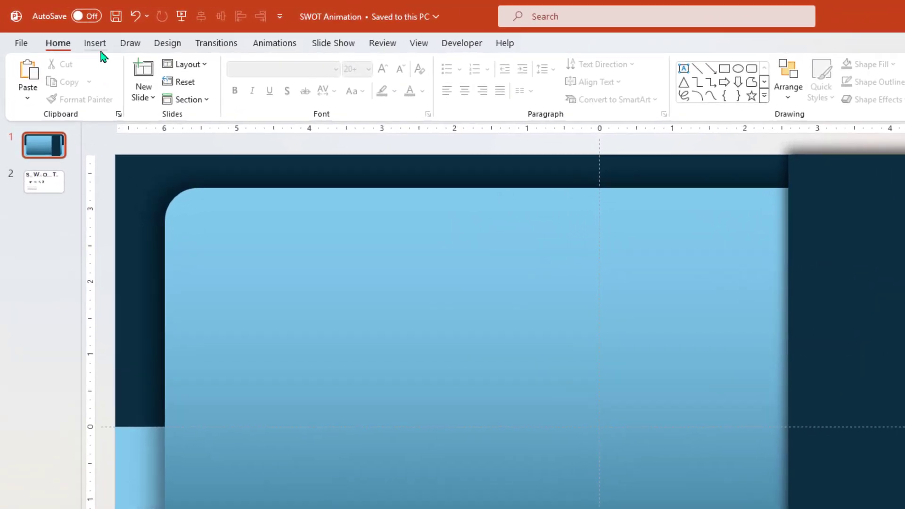
- Insert a Basic Cycle SmartArt graphic and remove one of its circles so that four are left
{"action": "left_click", "coordinate": [87, 39]}
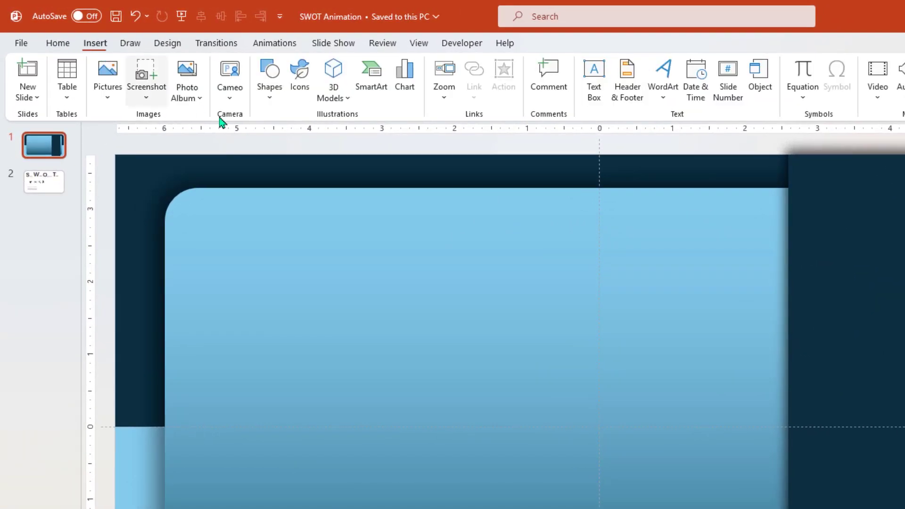
{"action": "left_click", "coordinate": [372, 87]}
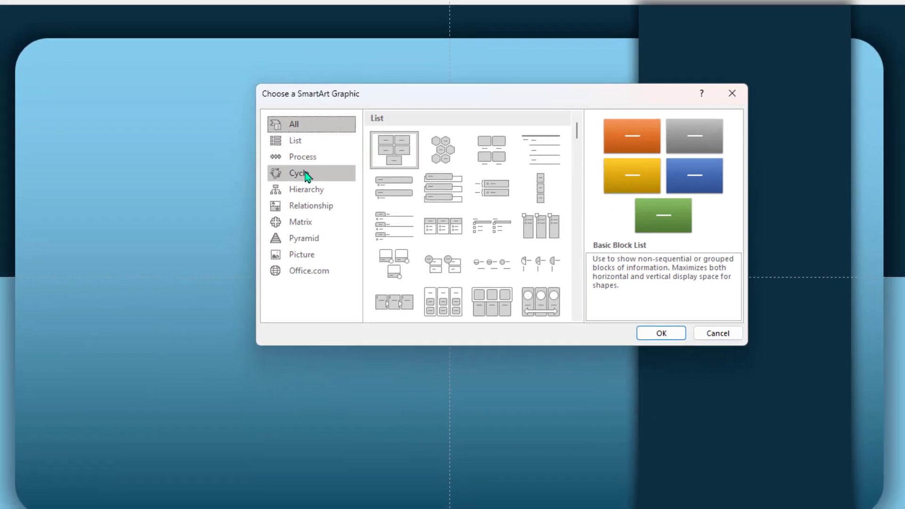
{"action": "left_click", "coordinate": [306, 178]}
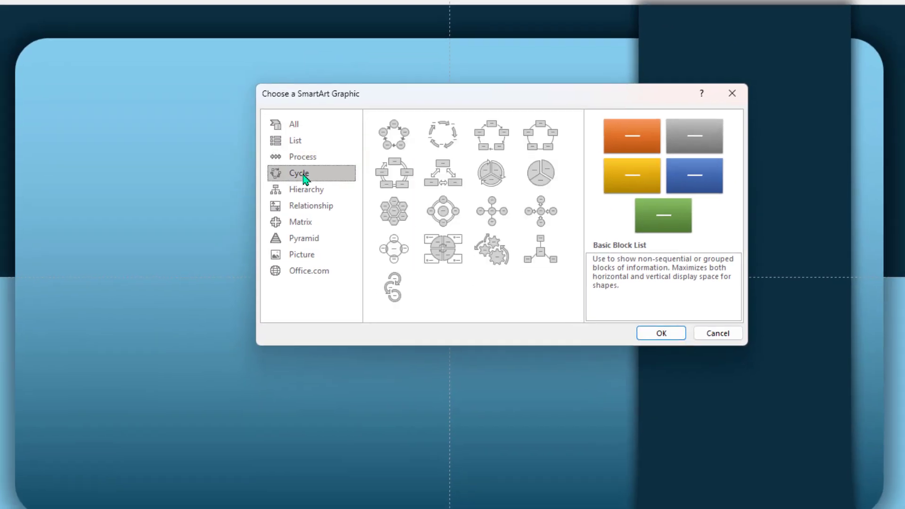
{"action": "left_click", "coordinate": [398, 146]}
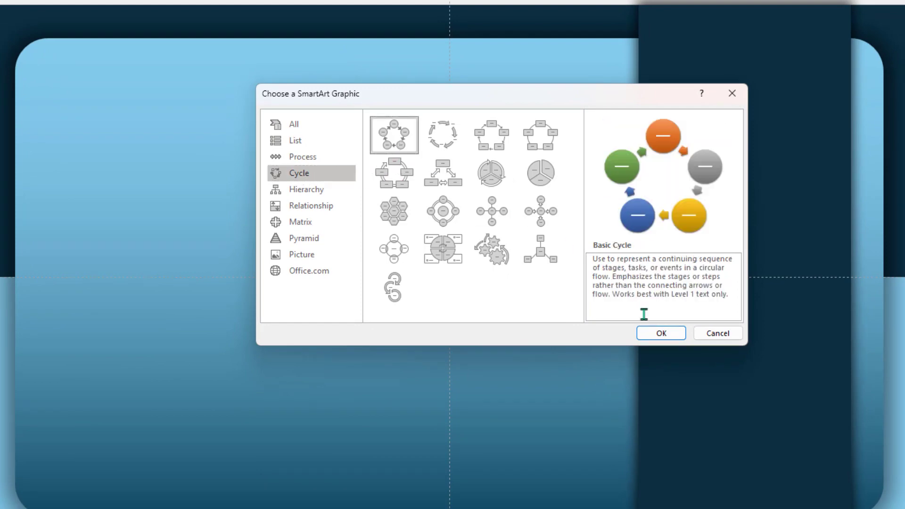
{"action": "left_click", "coordinate": [657, 334]}
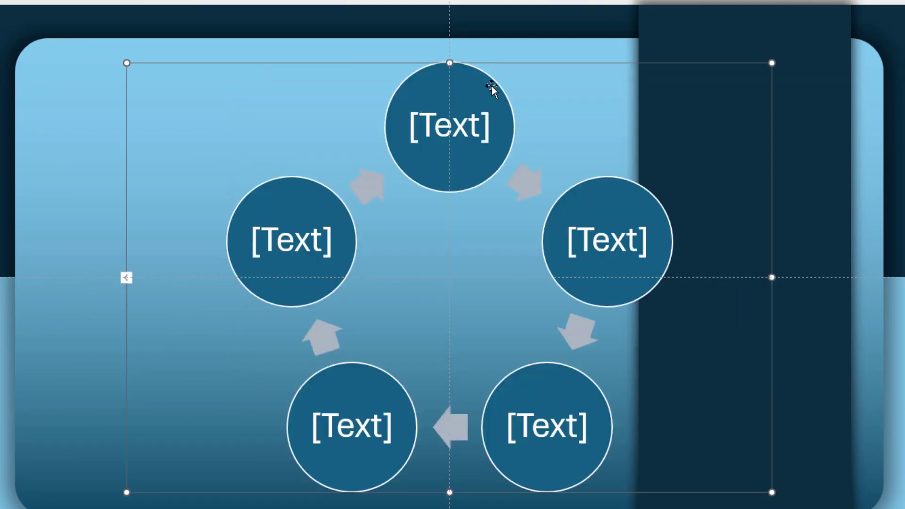
{"action": "left_click", "coordinate": [490, 82]}
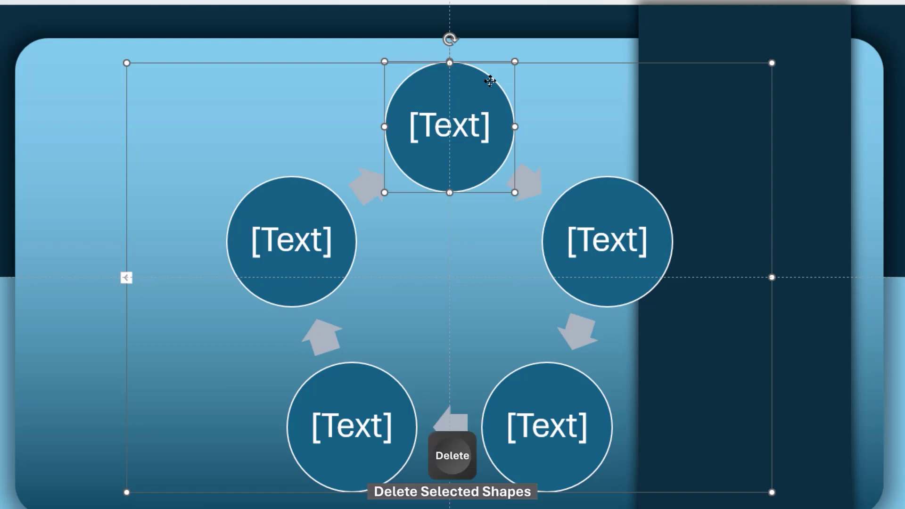
{"action": "key", "text": "Delete"}
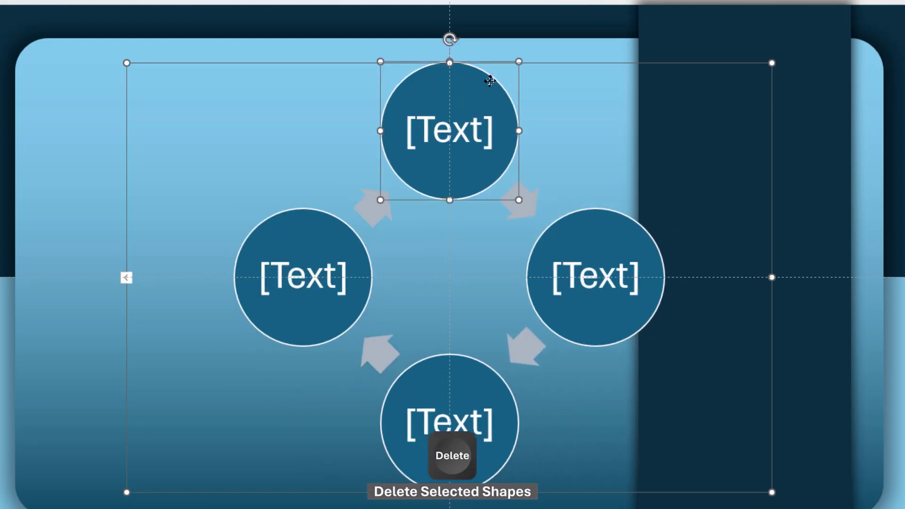
- Ungroup the SmartArt cycle twice to break it into individual circles and arrows
{"action": "left_click", "coordinate": [338, 62]}
{"action": "right_click", "coordinate": [336, 63]}
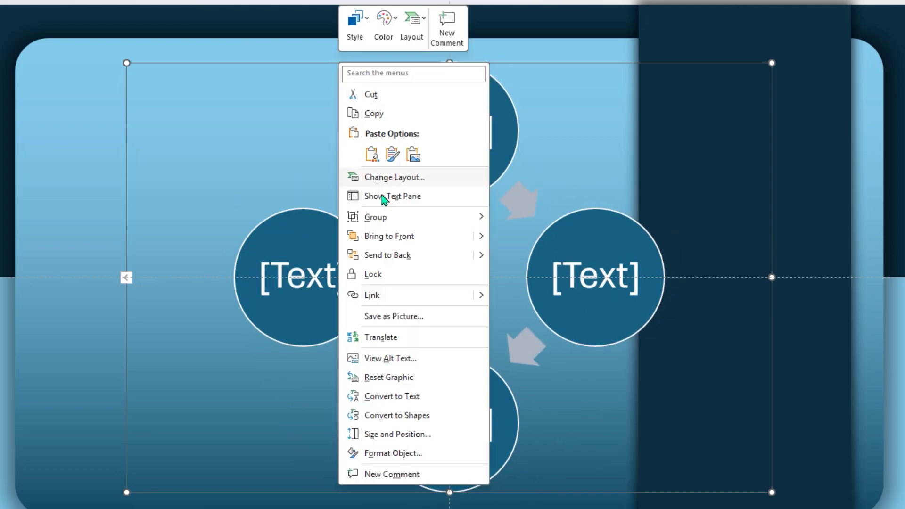
{"action": "mouse_move", "coordinate": [385, 220]}
{"action": "left_click", "coordinate": [510, 260]}
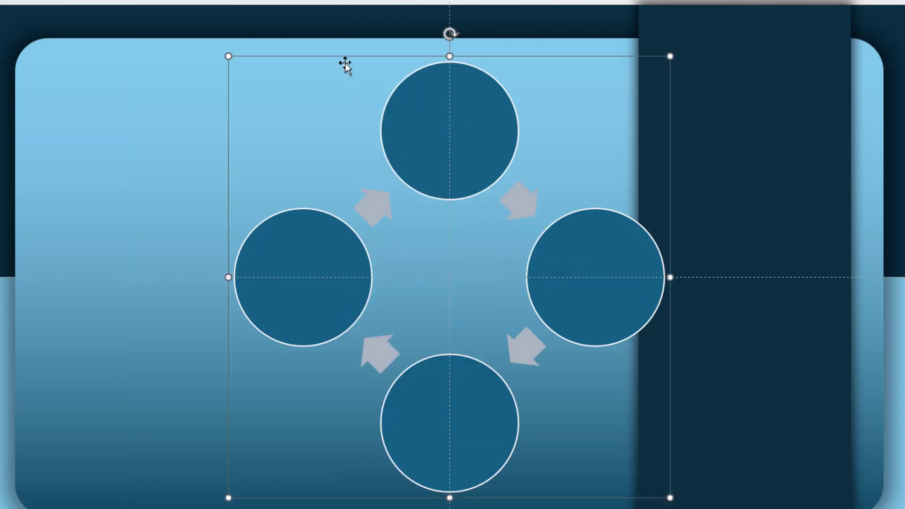
{"action": "right_click", "coordinate": [344, 56]}
{"action": "mouse_move", "coordinate": [377, 168]}
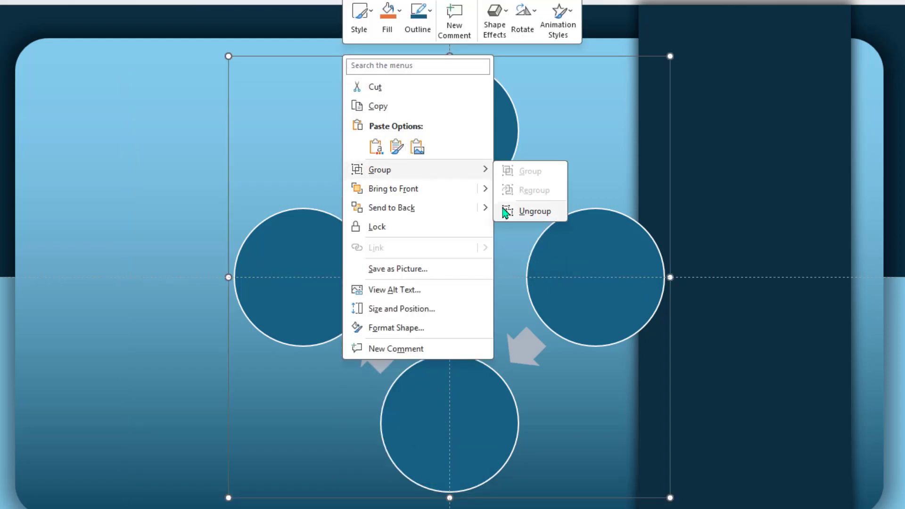
{"action": "left_click", "coordinate": [523, 211]}
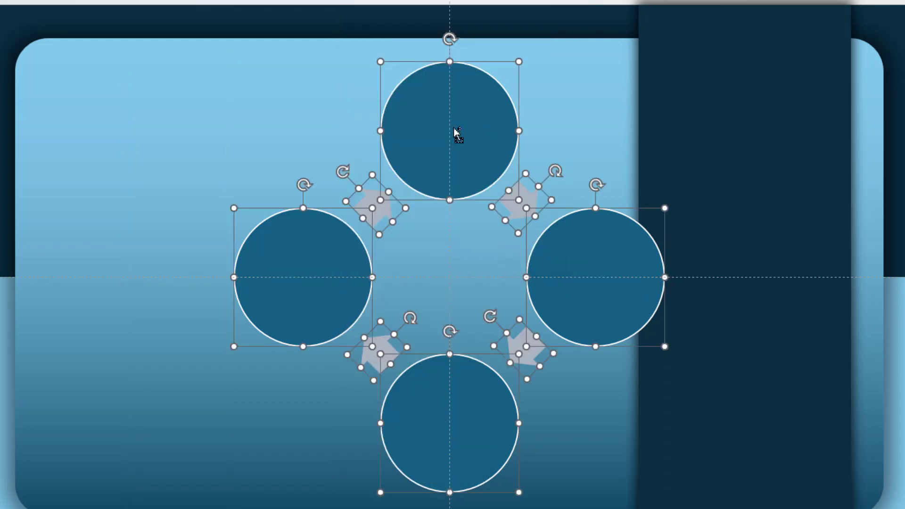
- Deselect the four circles and delete the four arrows between them
{"action": "left_click", "coordinate": [469, 127], "text": "shift"}
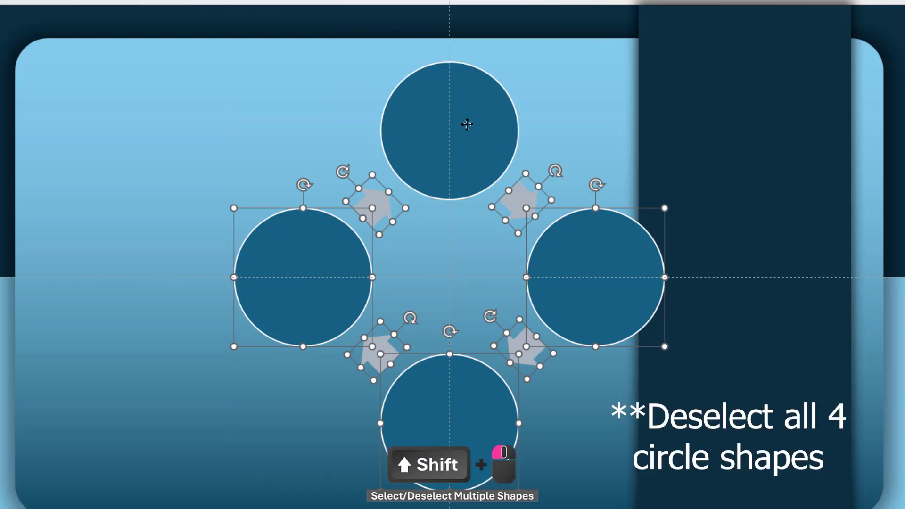
{"action": "left_click", "coordinate": [588, 257], "text": "shift"}
{"action": "left_click", "coordinate": [470, 380], "text": "shift"}
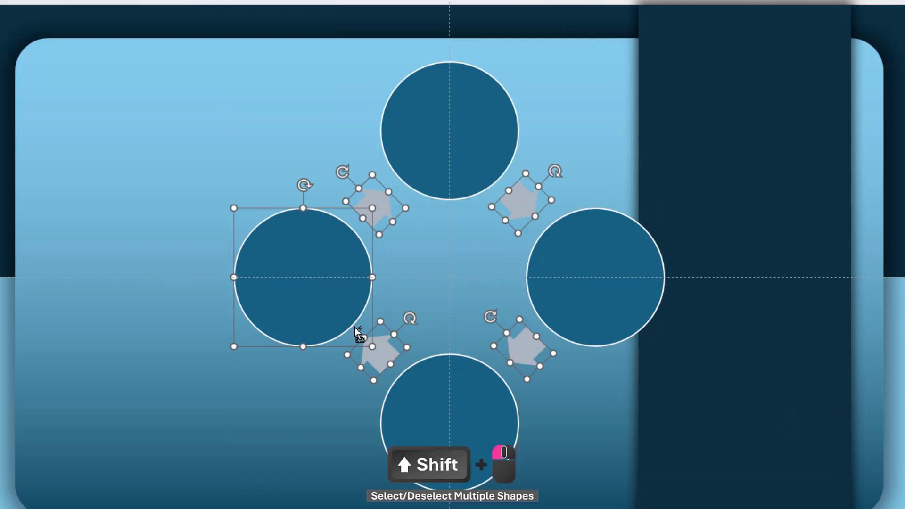
{"action": "left_click", "coordinate": [330, 278], "text": "shift"}
{"action": "key", "text": "Delete"}
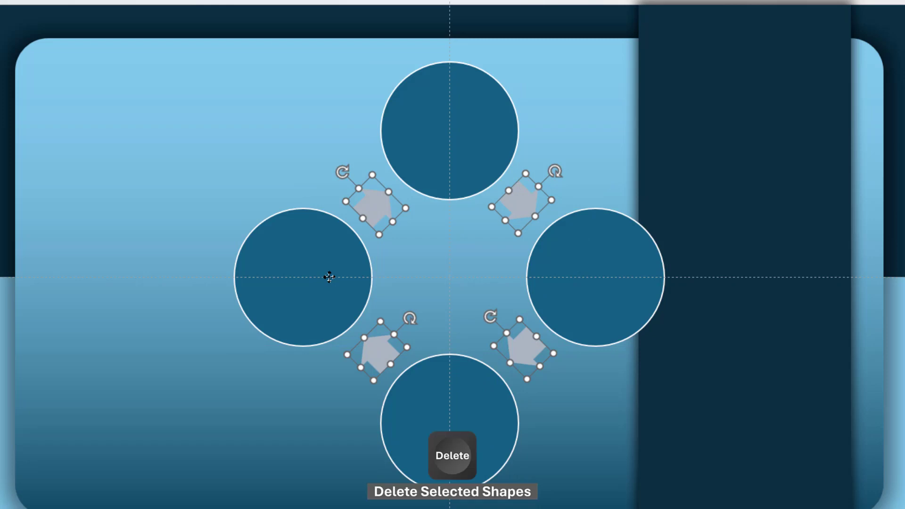
- Select all four circles and remove their outlines
{"action": "left_click", "coordinate": [454, 165], "text": "shift"}
{"action": "left_click", "coordinate": [340, 271], "text": "shift"}
{"action": "left_click", "coordinate": [531, 294], "text": "shift"}
{"action": "left_click", "coordinate": [456, 398], "text": "shift"}
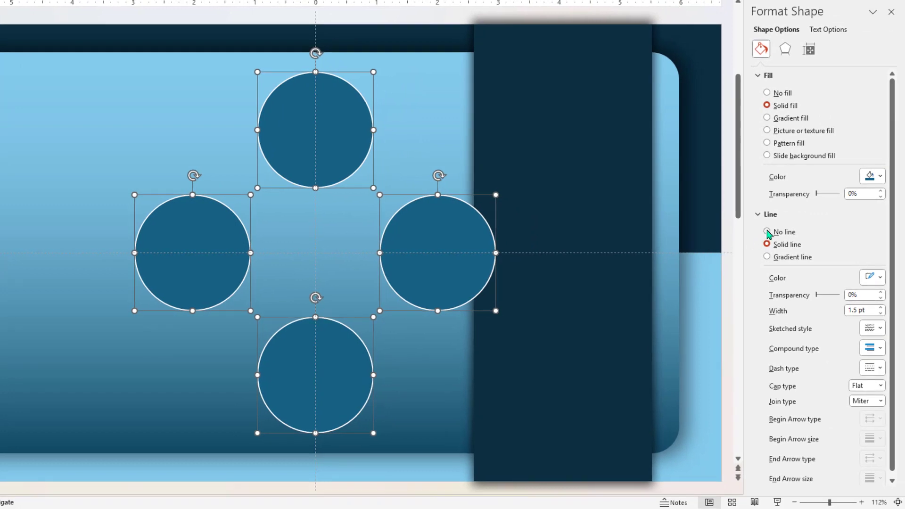
{"action": "left_click", "coordinate": [768, 232]}
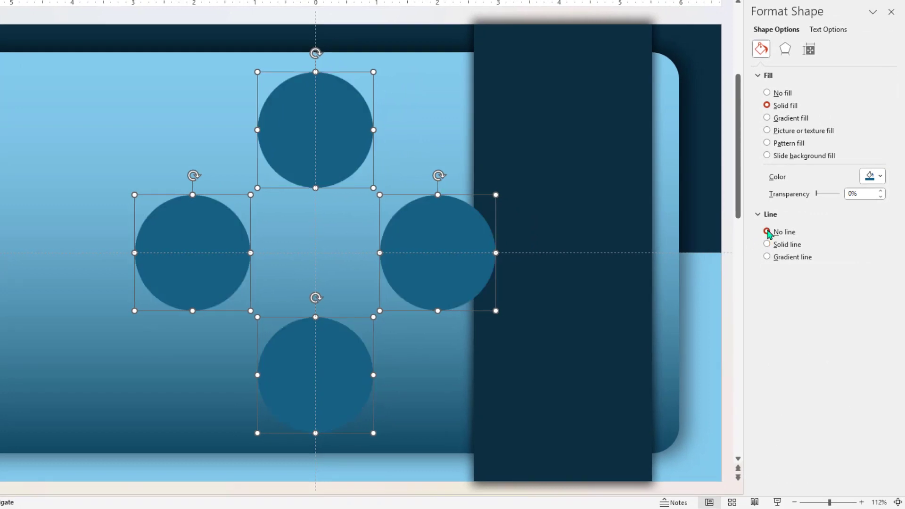
- Fill the four circles with solid red at 66% transparency
{"action": "left_click_drag", "start_coordinate": [818, 194], "coordinate": [826, 197]}
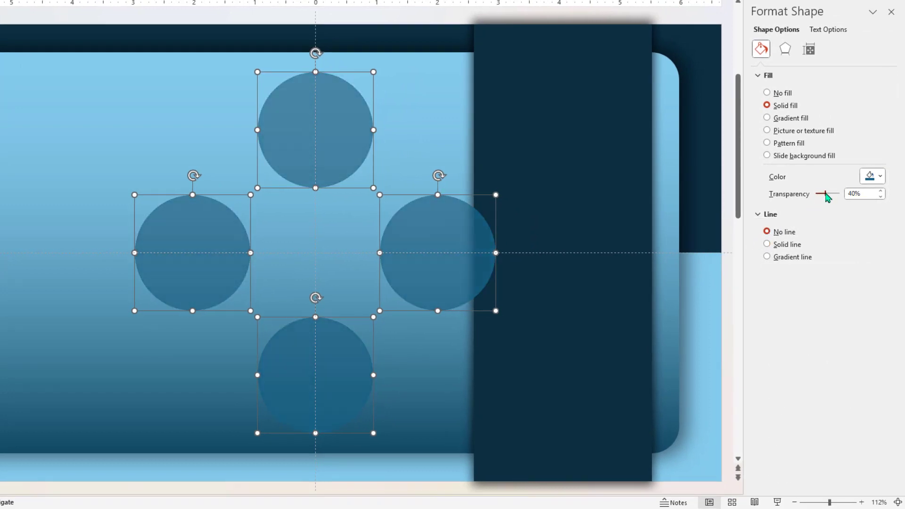
{"action": "left_click", "coordinate": [875, 178]}
{"action": "left_click", "coordinate": [820, 285]}
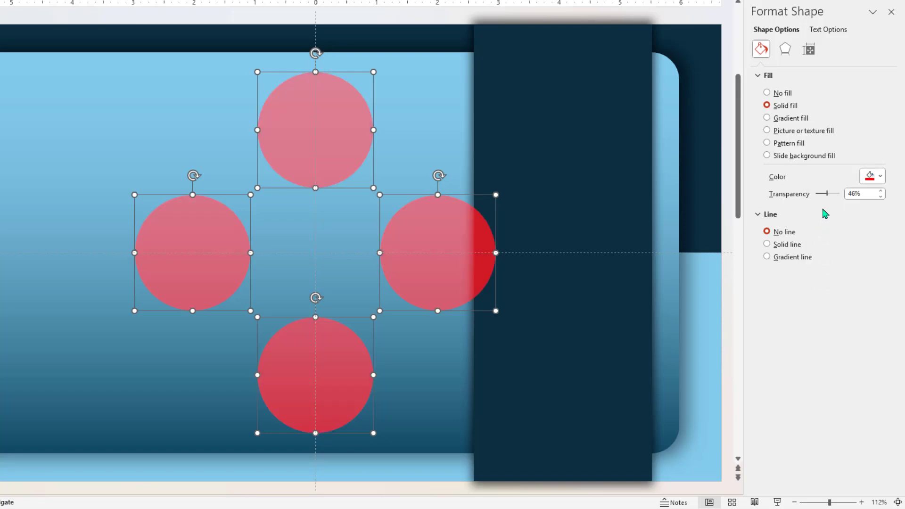
{"action": "left_click_drag", "start_coordinate": [828, 198], "coordinate": [835, 198]}
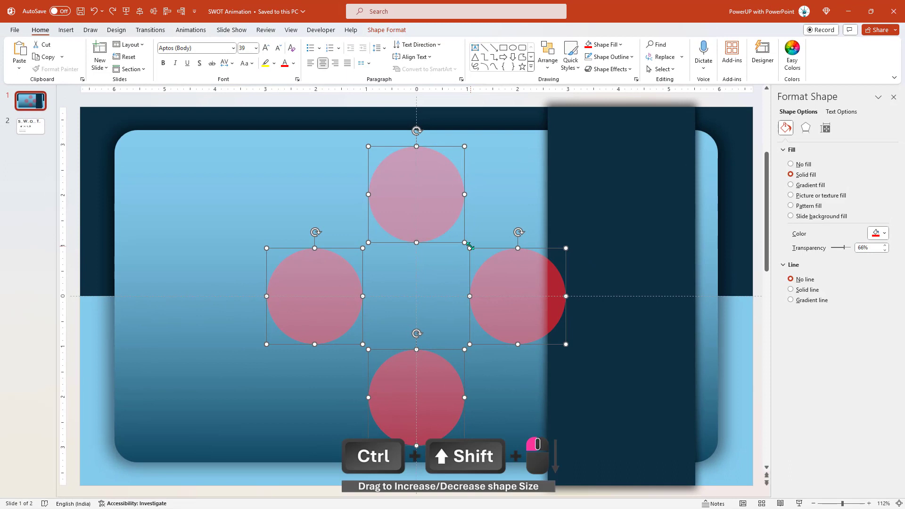
- Enlarge the four circles about their own centres to about 2.9" each so neighbours slightly overlap, and group them
{"action": "left_click_drag", "start_coordinate": [469, 245], "coordinate": [460, 225]}
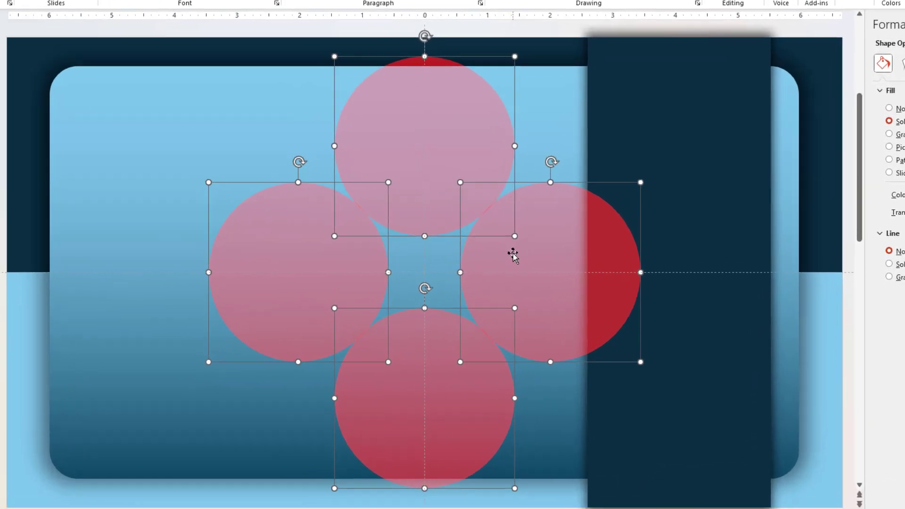
{"action": "right_click", "coordinate": [512, 254]}
{"action": "mouse_move", "coordinate": [546, 355]}
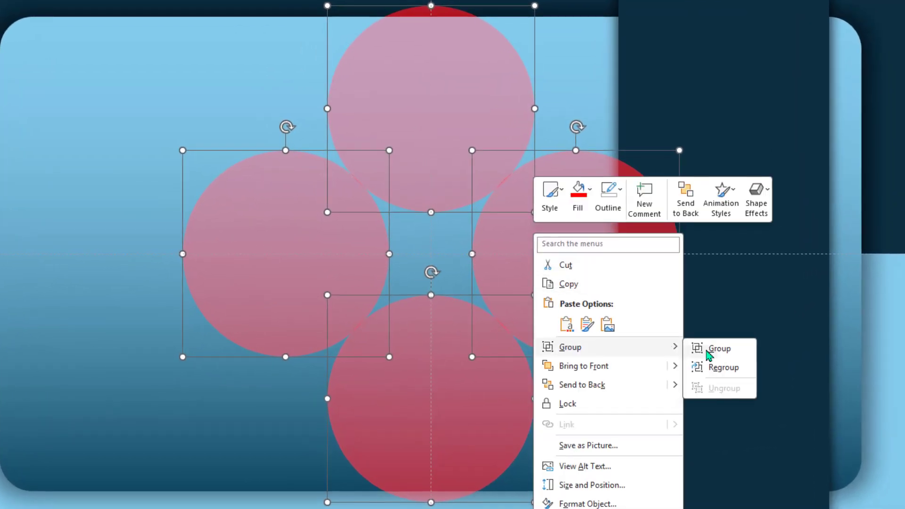
{"action": "left_click", "coordinate": [716, 350]}
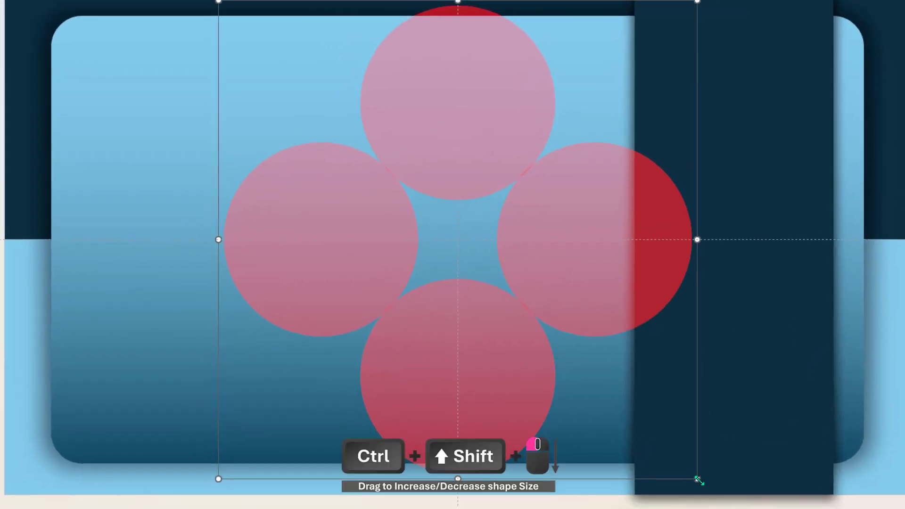
- Shrink the circle group proportionally about its centre to about 4" wide, and ungroup it
{"action": "left_click_drag", "start_coordinate": [699, 480], "coordinate": [594, 376]}
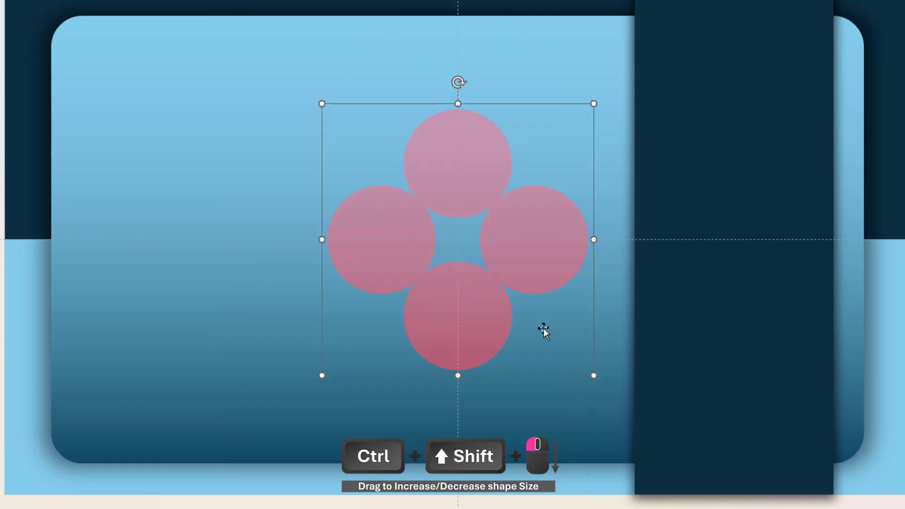
{"action": "right_click", "coordinate": [525, 276]}
{"action": "mouse_move", "coordinate": [570, 100]}
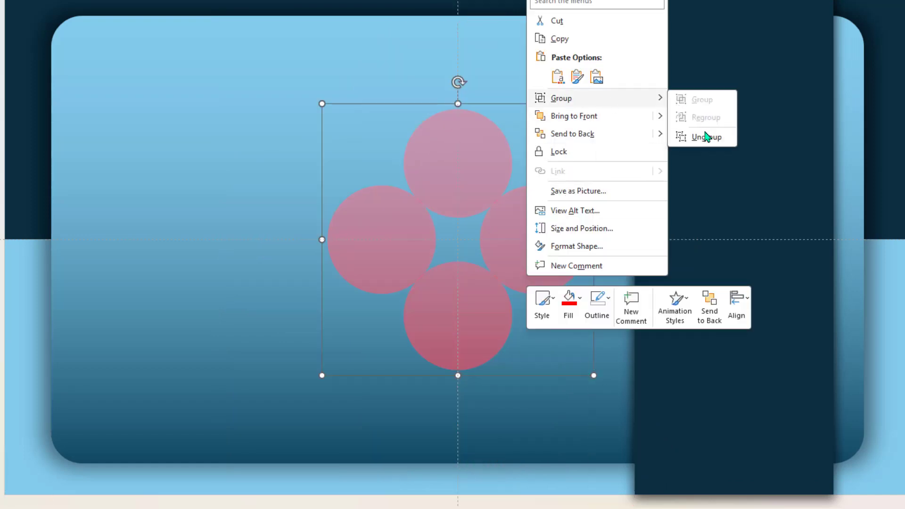
{"action": "left_click", "coordinate": [707, 136]}
{"action": "left_click", "coordinate": [284, 10]}
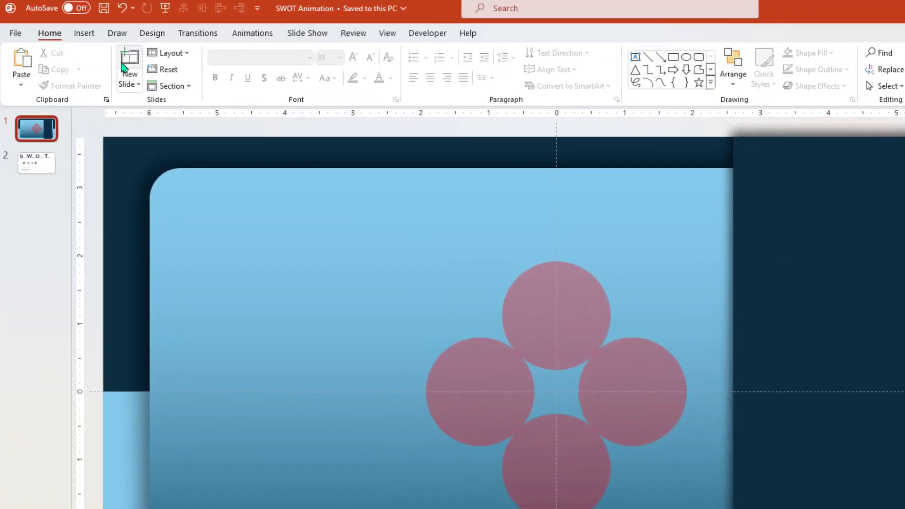
- Draw a circle about 3.8" across from the slide's centre so it encloses the four small circles
{"action": "left_click", "coordinate": [89, 41]}
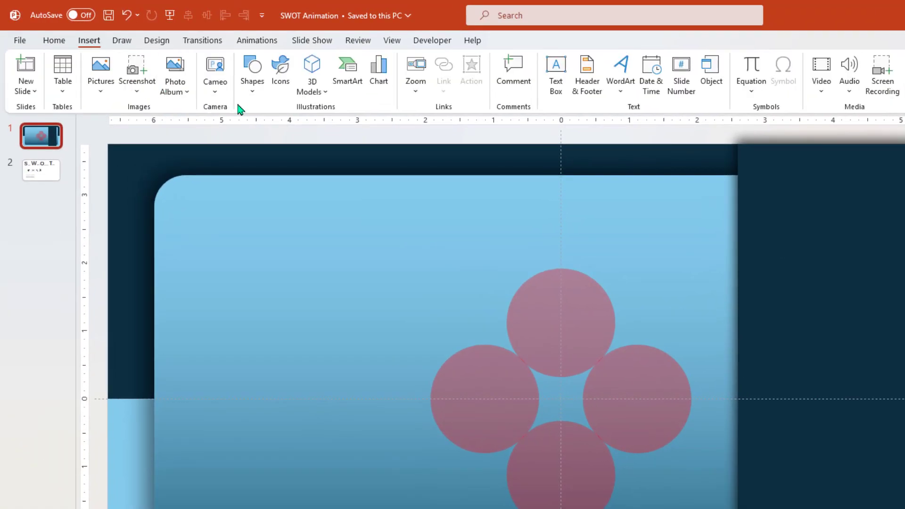
{"action": "left_click", "coordinate": [252, 76]}
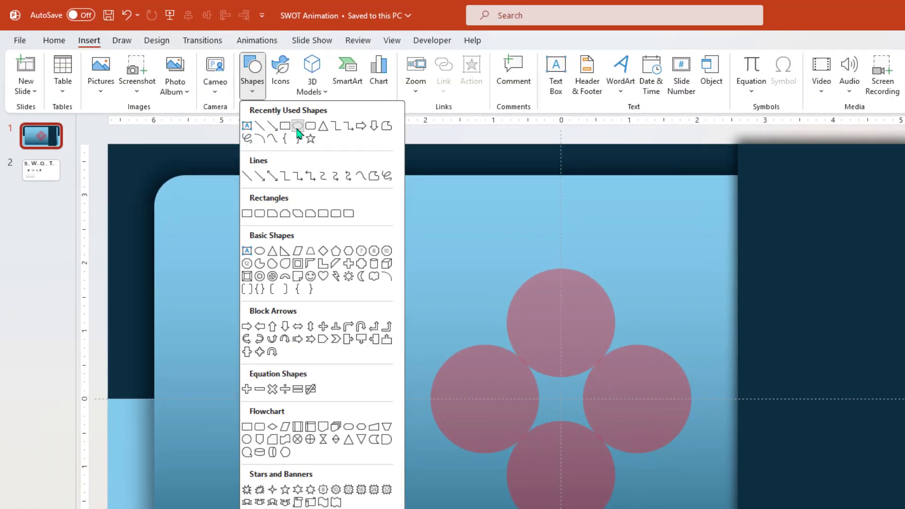
{"action": "left_click", "coordinate": [298, 127]}
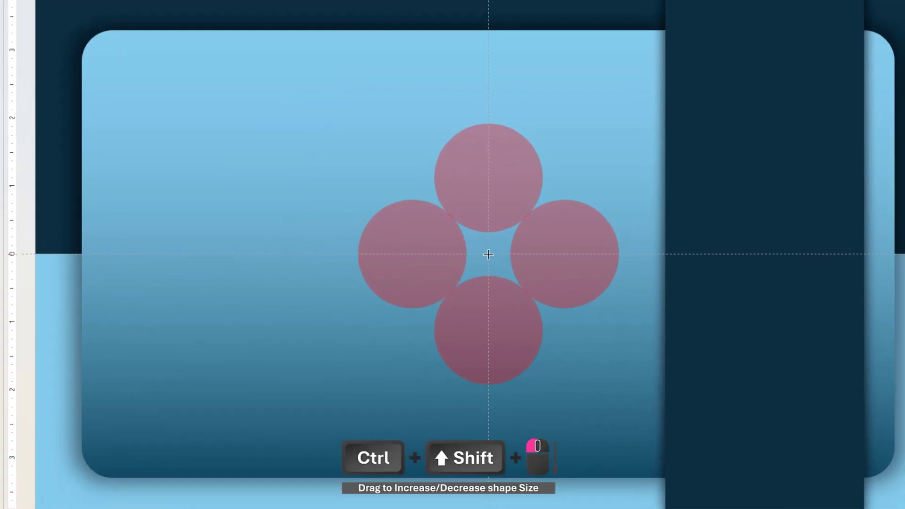
{"action": "left_click_drag", "start_coordinate": [488, 255], "coordinate": [615, 338]}
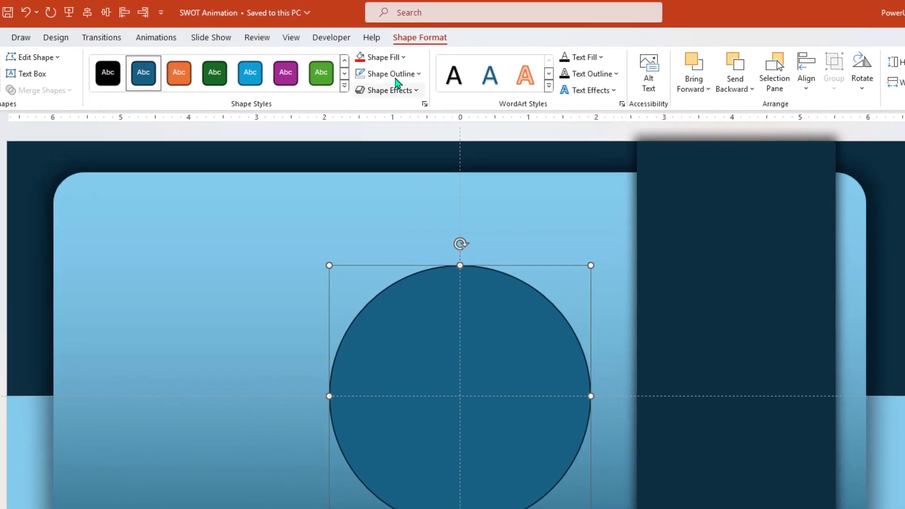
- Remove the large circle's outline and give it a partly transparent black fill
{"action": "left_click", "coordinate": [388, 75]}
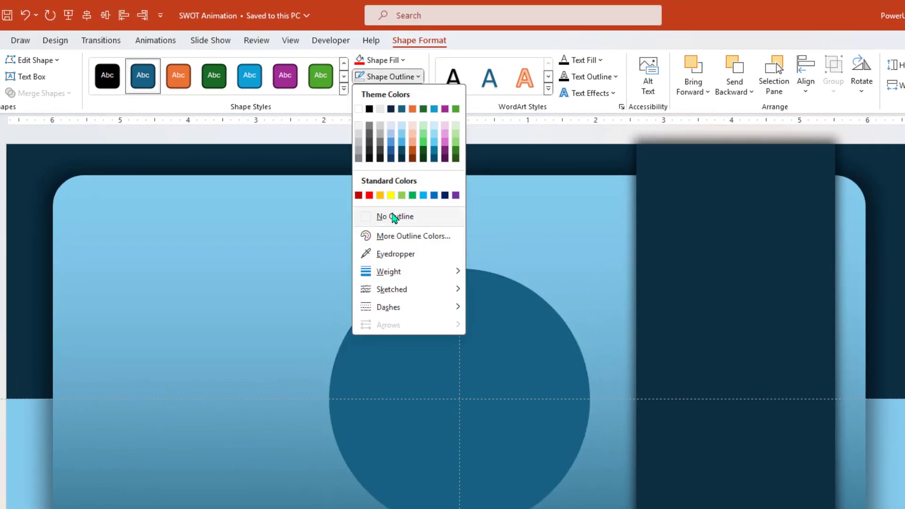
{"action": "left_click", "coordinate": [371, 216]}
{"action": "left_click", "coordinate": [383, 60]}
{"action": "left_click", "coordinate": [369, 92]}
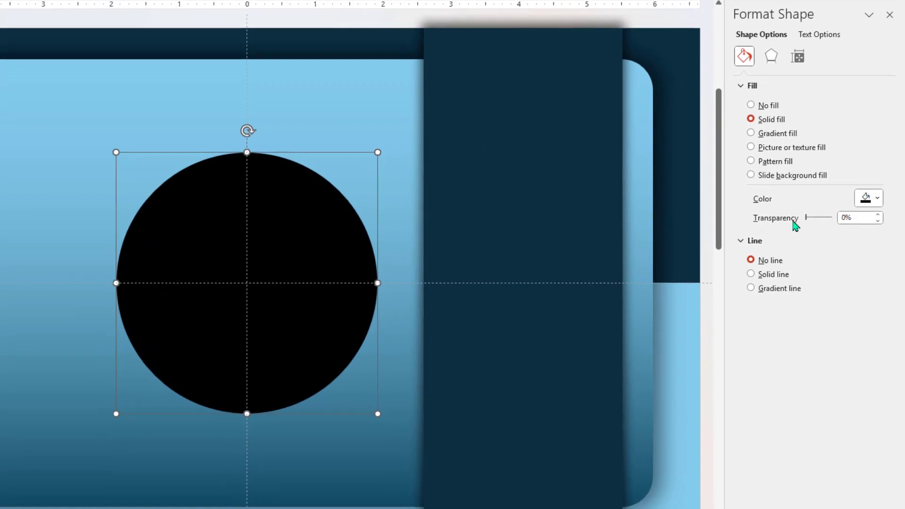
{"action": "left_click_drag", "start_coordinate": [807, 217], "coordinate": [822, 222]}
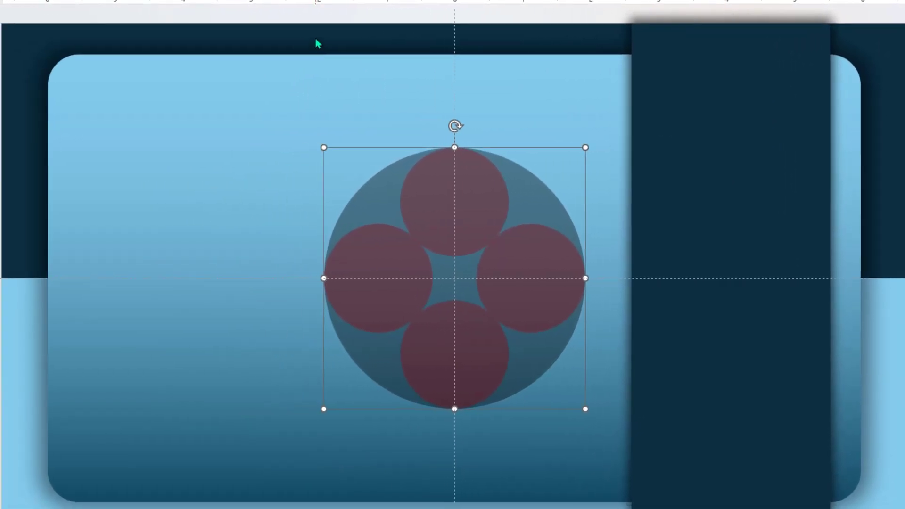
- Select the large circle with the four small ones and split them into pieces with Fragment
{"action": "left_click", "coordinate": [264, 39]}
{"action": "left_click_drag", "start_coordinate": [256, 31], "coordinate": [608, 445]}
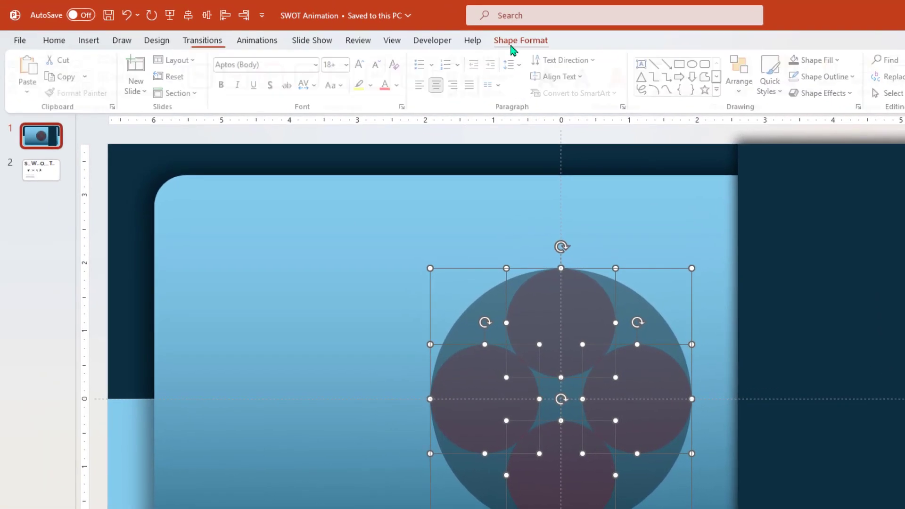
{"action": "left_click", "coordinate": [514, 42]}
{"action": "left_click", "coordinate": [170, 96]}
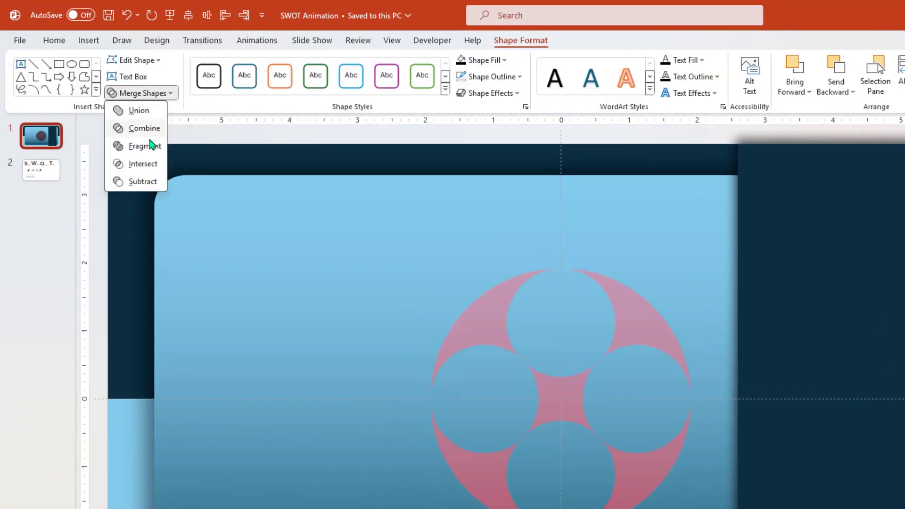
{"action": "left_click", "coordinate": [148, 145]}
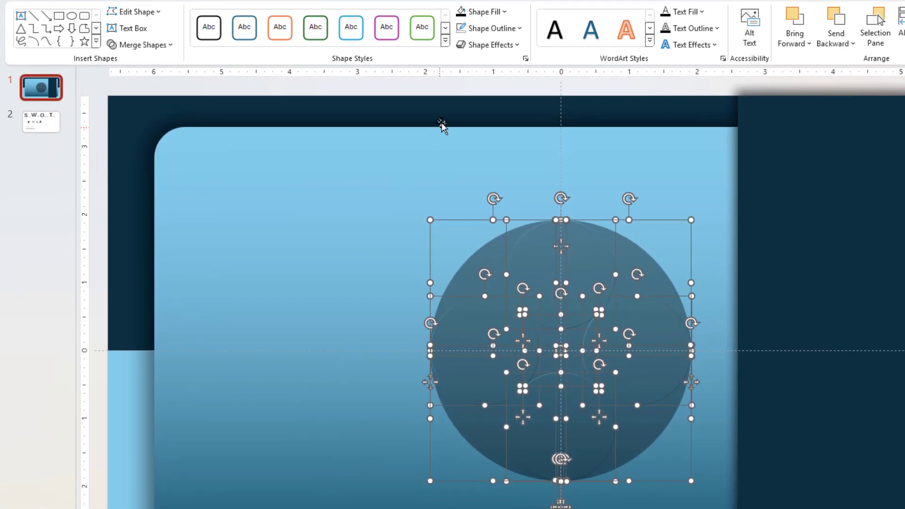
- Merge the circle's upper-left fragment with the left small circle using Union and fill the merged shape red
{"action": "left_click", "coordinate": [442, 165]}
{"action": "left_click", "coordinate": [490, 271]}
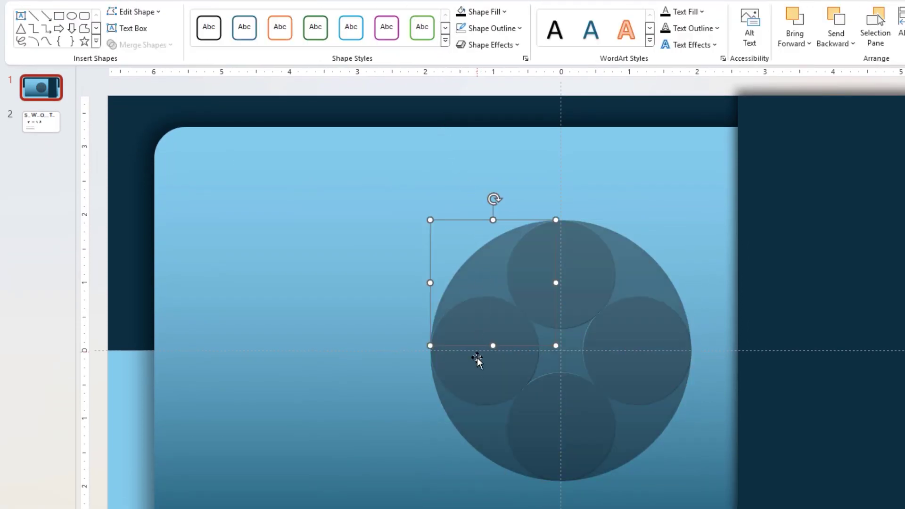
{"action": "left_click", "coordinate": [478, 369], "text": "shift"}
{"action": "left_click", "coordinate": [160, 45]}
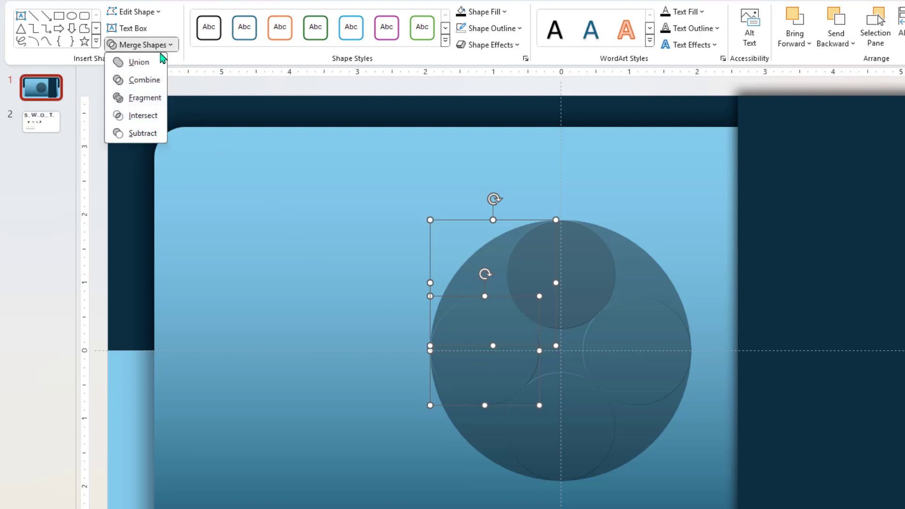
{"action": "left_click", "coordinate": [142, 61]}
{"action": "left_click", "coordinate": [485, 12]}
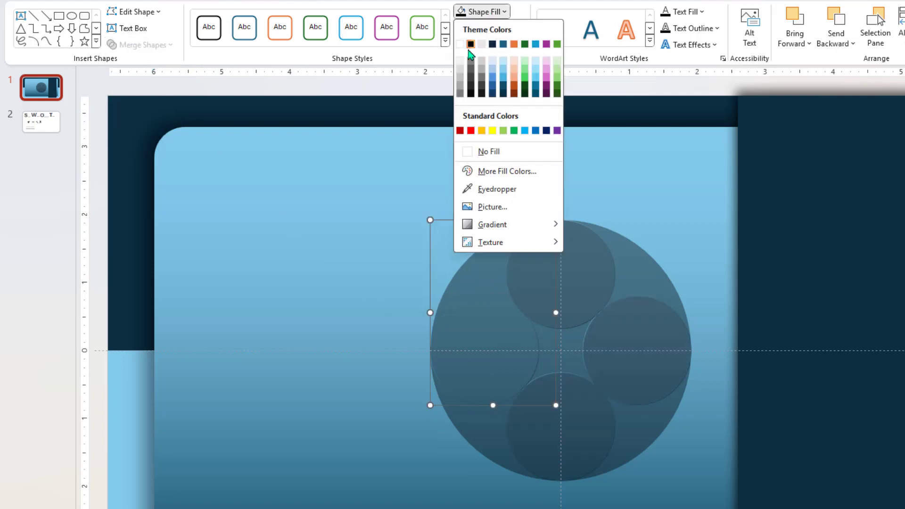
{"action": "left_click", "coordinate": [467, 132]}
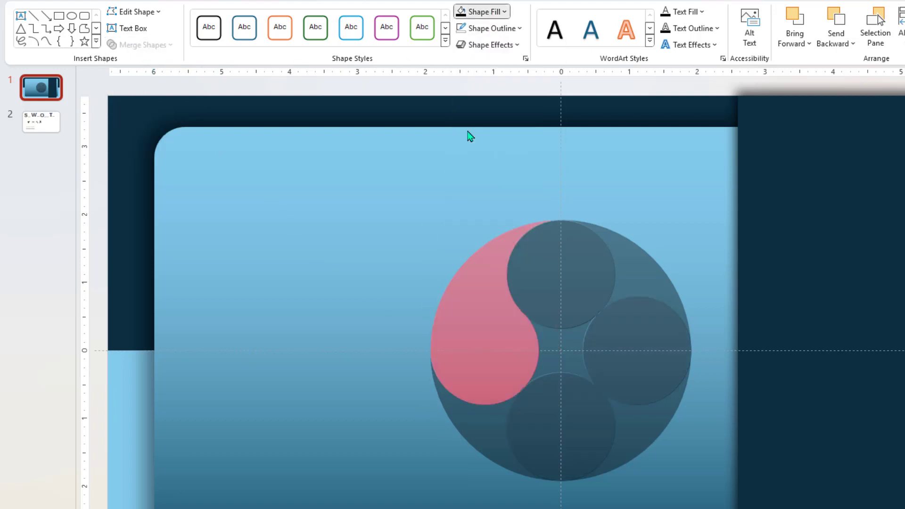
- Unite the lower-left fragment with the bottom small circle into one petal and fill it green
{"action": "left_click", "coordinate": [481, 425]}
{"action": "left_click", "coordinate": [597, 429], "text": "shift"}
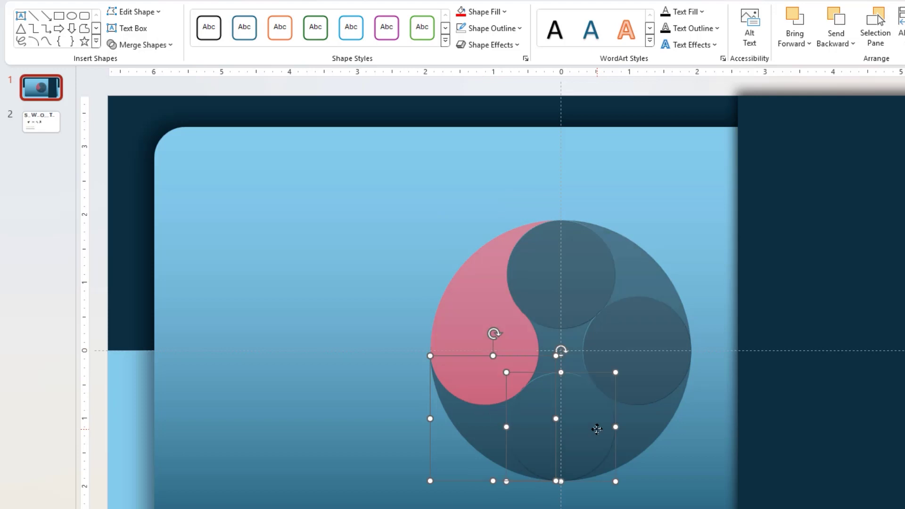
{"action": "left_click", "coordinate": [165, 46]}
{"action": "left_click", "coordinate": [142, 62]}
{"action": "left_click", "coordinate": [486, 11]}
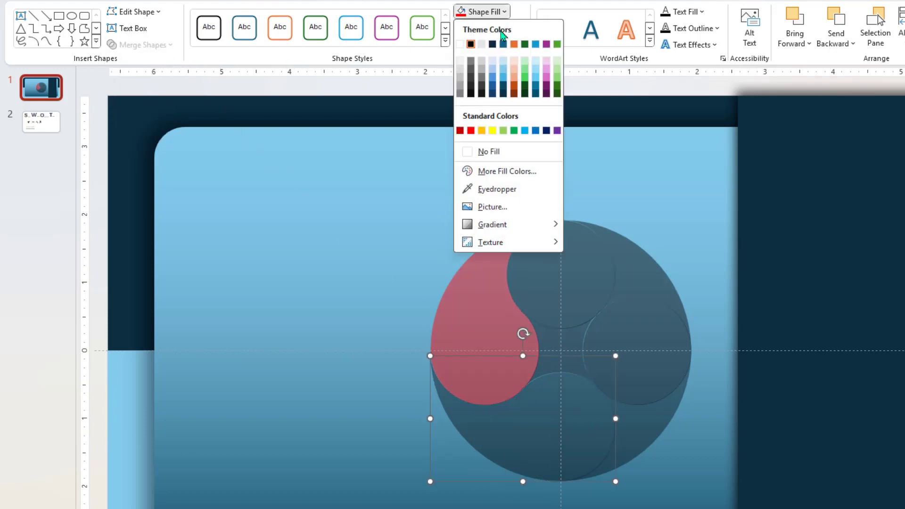
{"action": "left_click", "coordinate": [526, 80]}
- Unite the lower-right fragment with the right small circle into one petal and fill it purple
{"action": "left_click", "coordinate": [644, 409]}
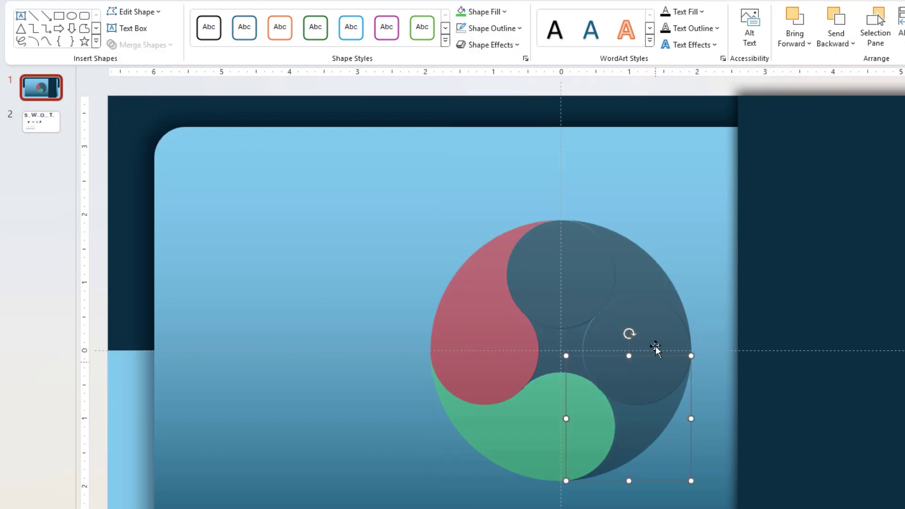
{"action": "left_click", "coordinate": [655, 346], "text": "shift"}
{"action": "left_click", "coordinate": [163, 46]}
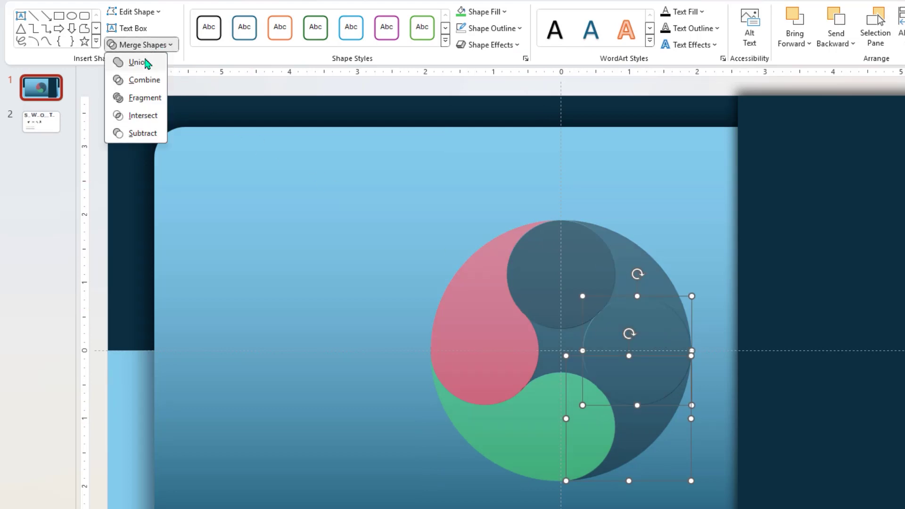
{"action": "left_click", "coordinate": [141, 63]}
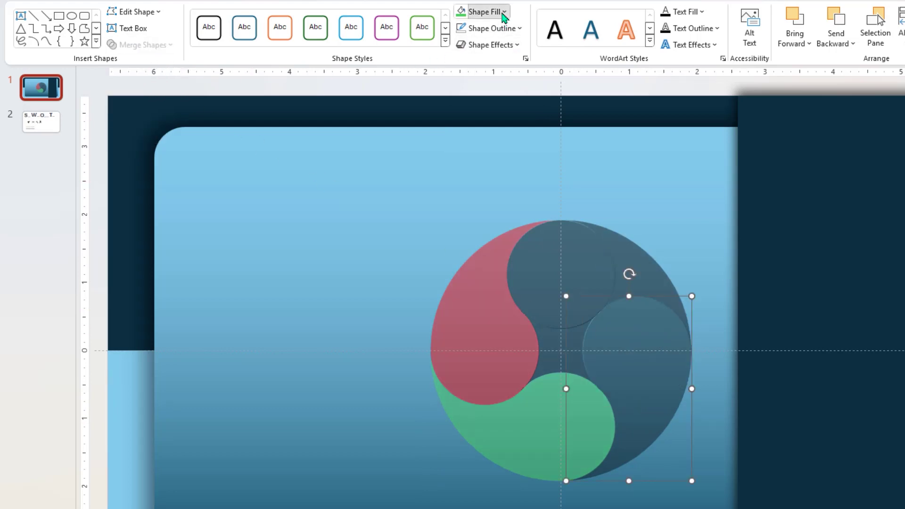
{"action": "left_click", "coordinate": [486, 12]}
{"action": "left_click", "coordinate": [547, 81]}
- Unite the upper-right fragment with the top small circle into one petal and fill it light orange
{"action": "left_click", "coordinate": [576, 263]}
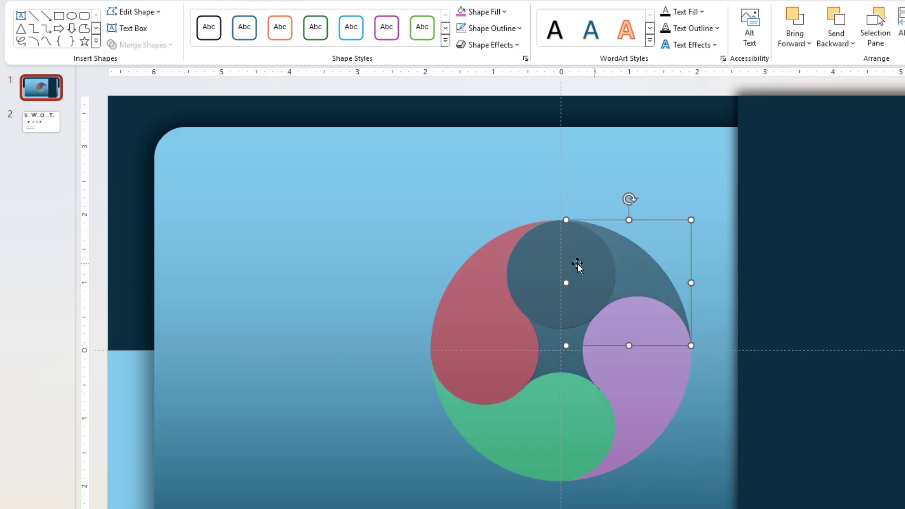
{"action": "left_click", "coordinate": [542, 268], "text": "shift"}
{"action": "left_click", "coordinate": [158, 46]}
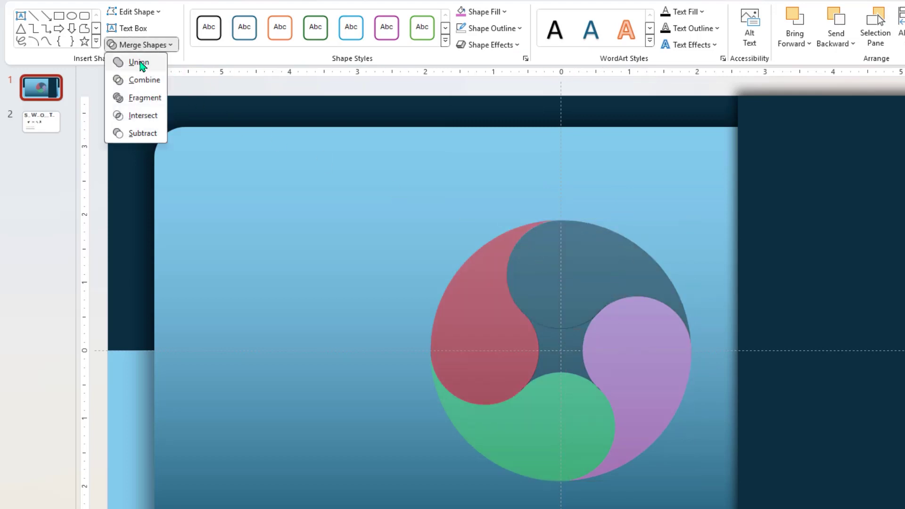
{"action": "left_click", "coordinate": [141, 64]}
{"action": "left_click", "coordinate": [486, 11]}
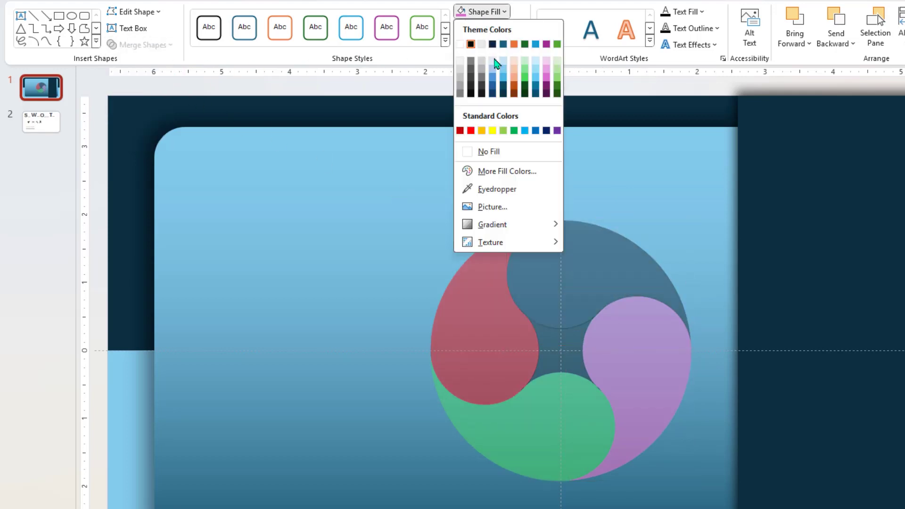
{"action": "left_click", "coordinate": [515, 78]}
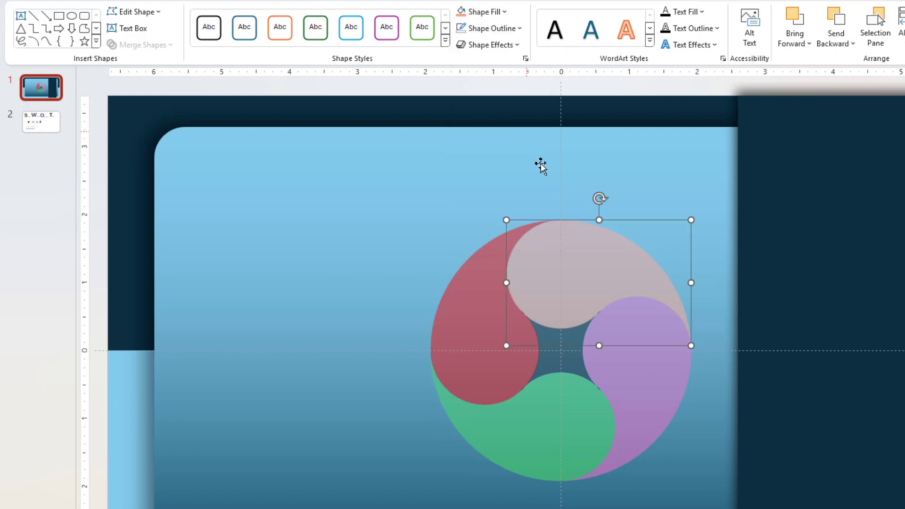
{"action": "left_click", "coordinate": [480, 123]}
- Select the four coloured petals and move them together to the left half of the slide
{"action": "left_click", "coordinate": [483, 313]}
{"action": "left_click", "coordinate": [582, 260], "text": "shift"}
{"action": "left_click", "coordinate": [538, 435], "text": "shift"}
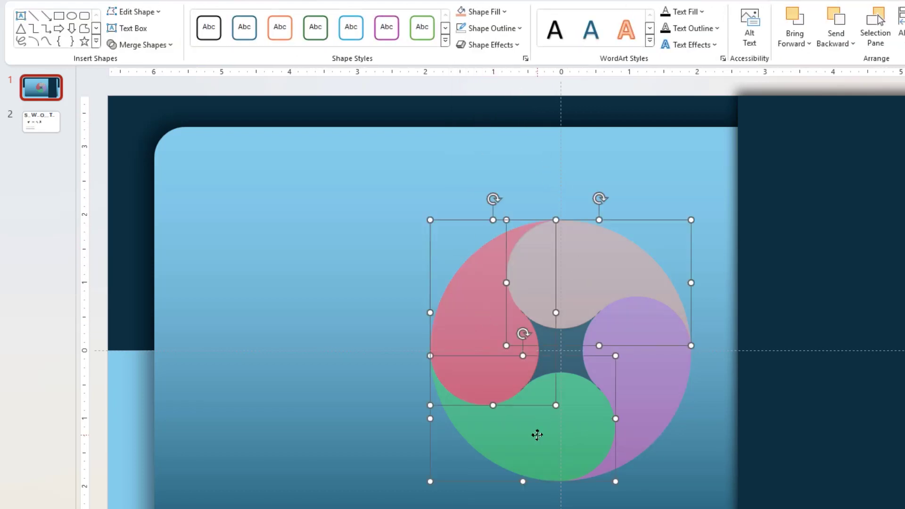
{"action": "left_click", "coordinate": [643, 389], "text": "shift"}
{"action": "left_click_drag", "start_coordinate": [645, 374], "coordinate": [405, 384]}
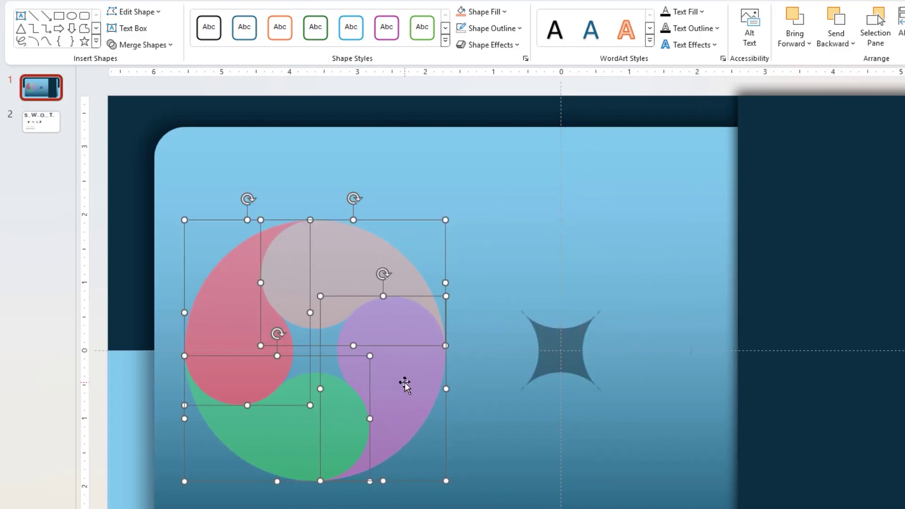
- Delete the central star piece and all leftover fragments around the slide's centre
{"action": "left_click", "coordinate": [457, 103]}
{"action": "left_click_drag", "start_coordinate": [414, 87], "coordinate": [726, 508]}
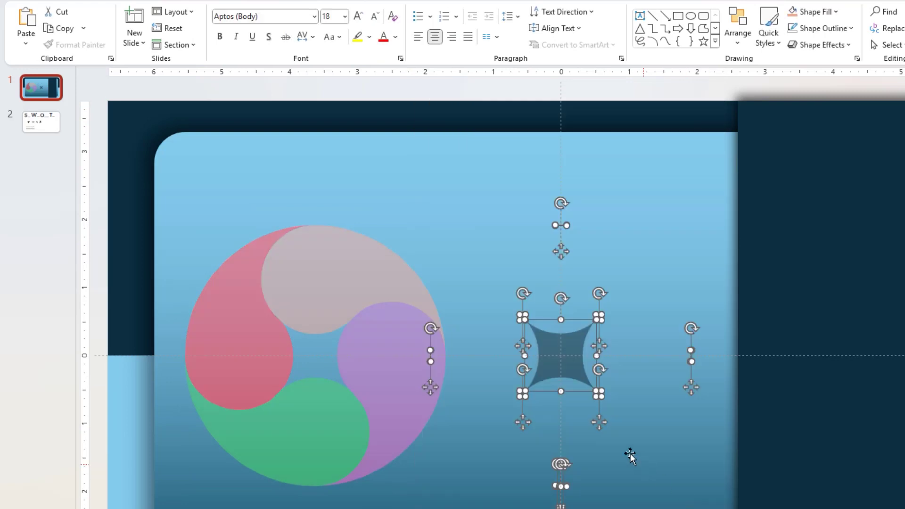
{"action": "key", "text": "Delete"}
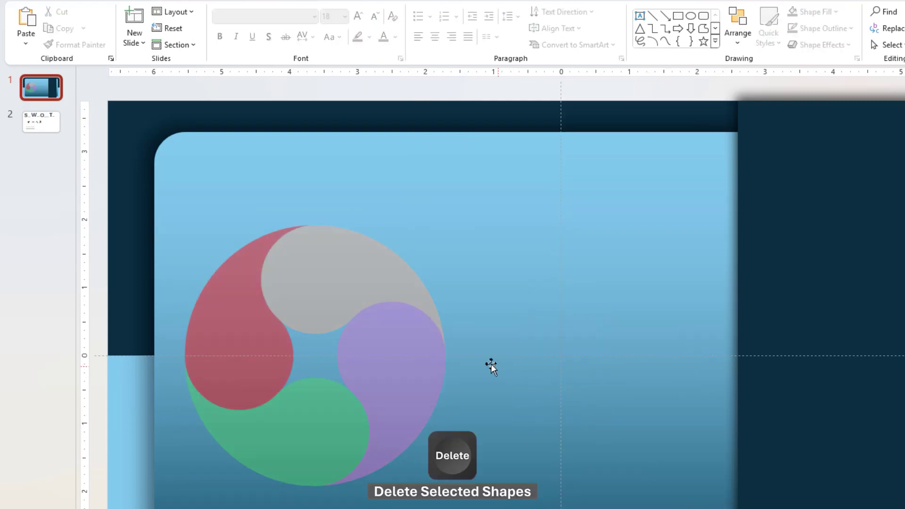
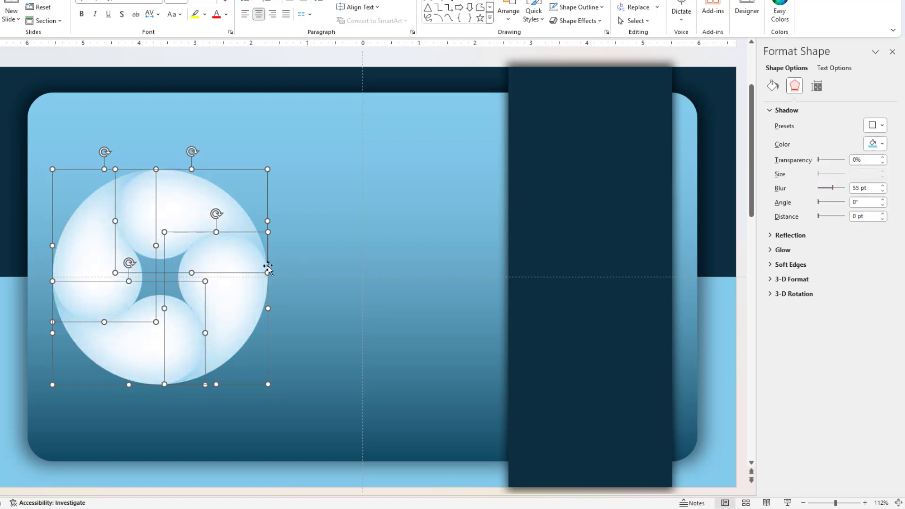
- Group the four white gradient petals into one object
{"action": "right_click", "coordinate": [234, 293]}
{"action": "mouse_move", "coordinate": [330, 146]}
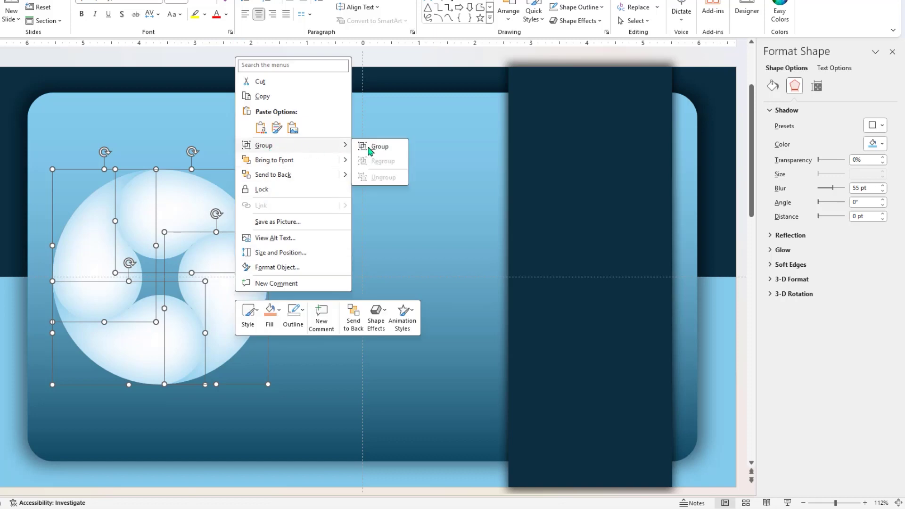
{"action": "left_click", "coordinate": [380, 147]}
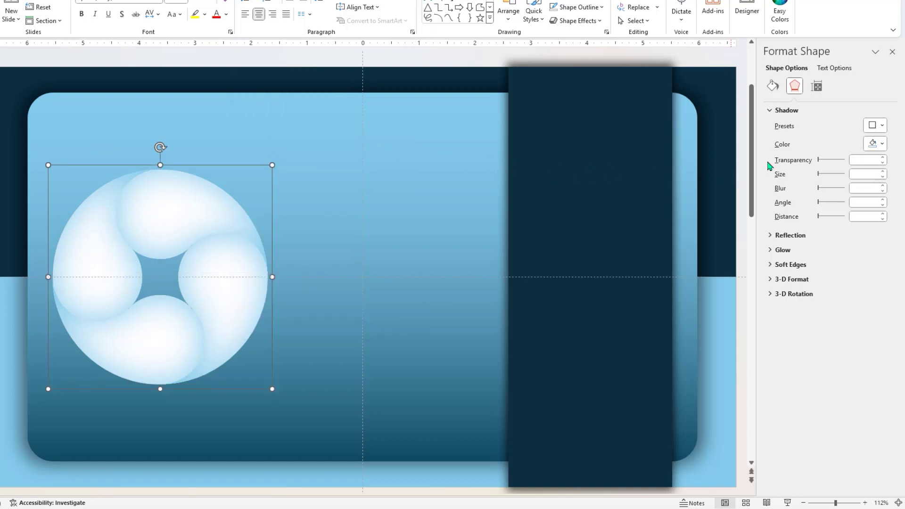
- Give the petal group a centred black outer shadow with 77% transparency, 102% size and 27 pt blur
{"action": "left_click", "coordinate": [872, 131]}
{"action": "left_click", "coordinate": [859, 240]}
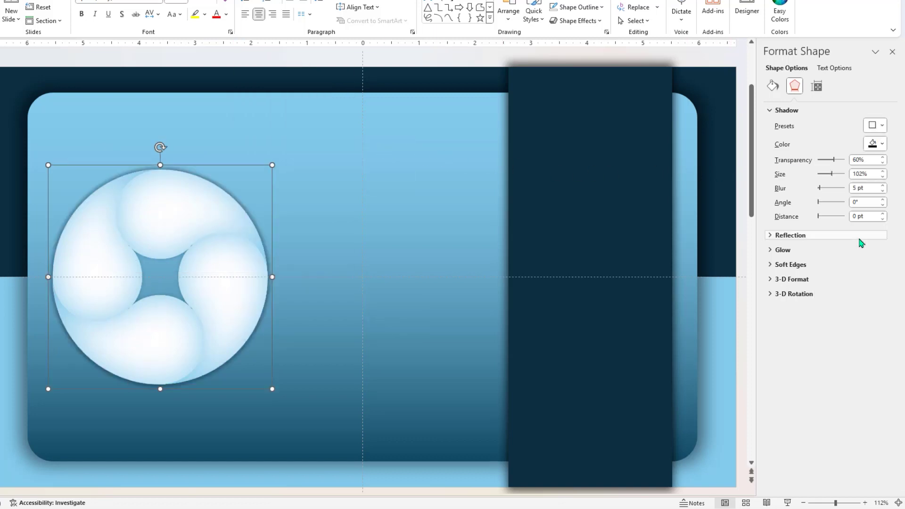
{"action": "left_click_drag", "start_coordinate": [833, 160], "coordinate": [838, 160]}
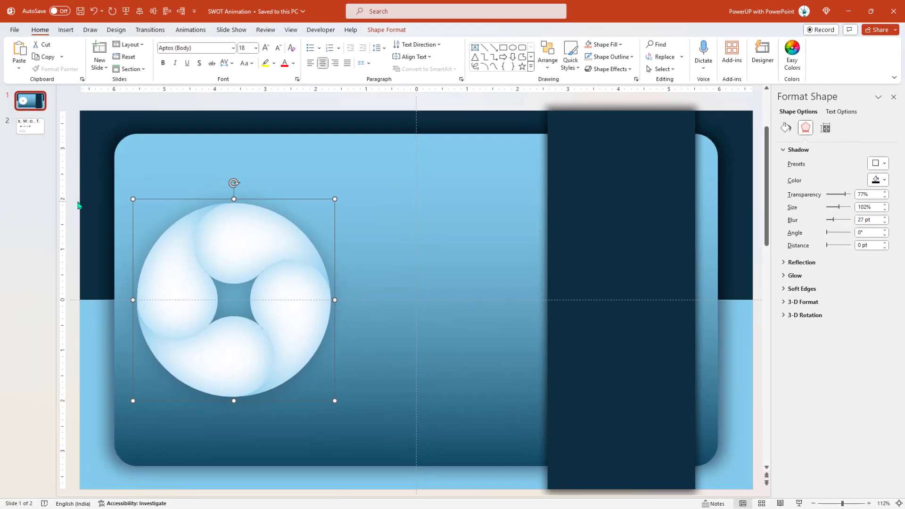
{"action": "left_click", "coordinate": [0, 172]}
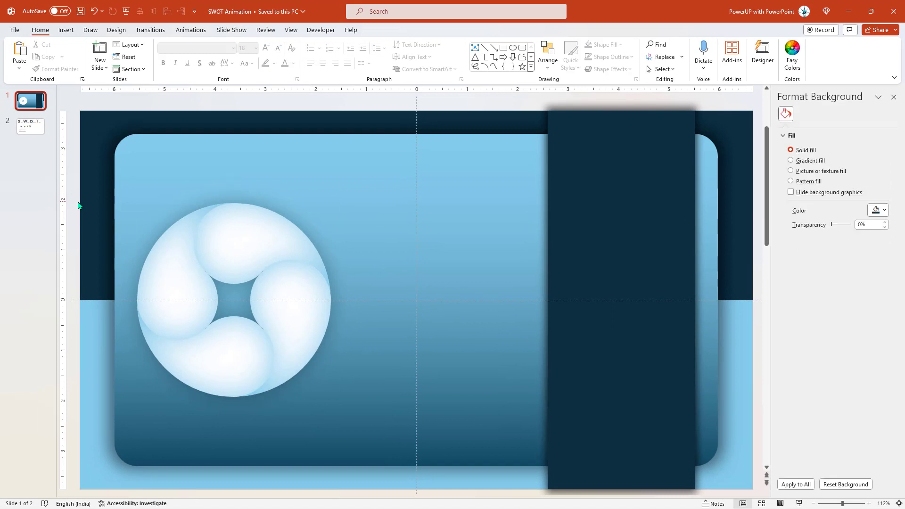
- Copy the superhero, eye, magnifier and bug icons from slide 2 and paste them onto slide 1
{"action": "left_click", "coordinate": [31, 126]}
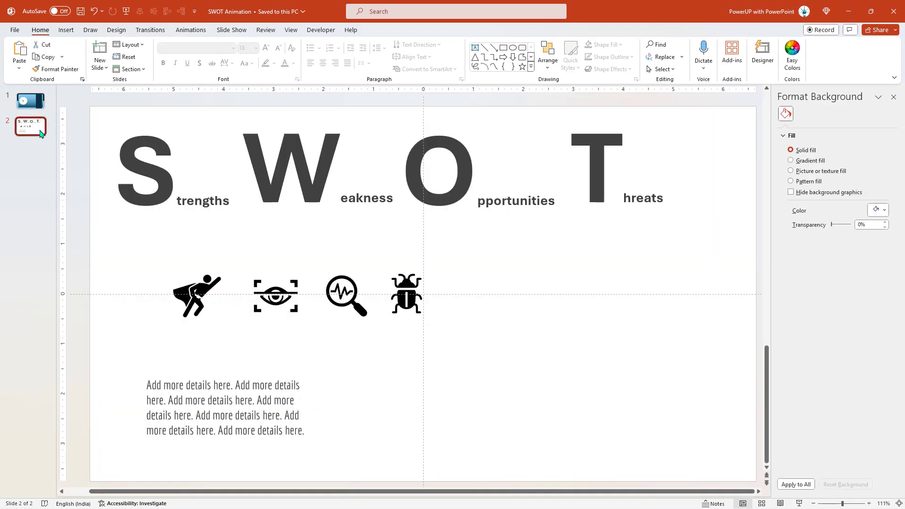
{"action": "left_click", "coordinate": [197, 296]}
{"action": "left_click", "coordinate": [276, 296], "text": "shift"}
{"action": "left_click", "coordinate": [347, 295], "text": "shift"}
{"action": "left_click", "coordinate": [406, 294], "text": "shift"}
{"action": "key", "text": "ctrl+c"}
{"action": "left_click", "coordinate": [31, 101]}
{"action": "key", "text": "ctrl+v"}
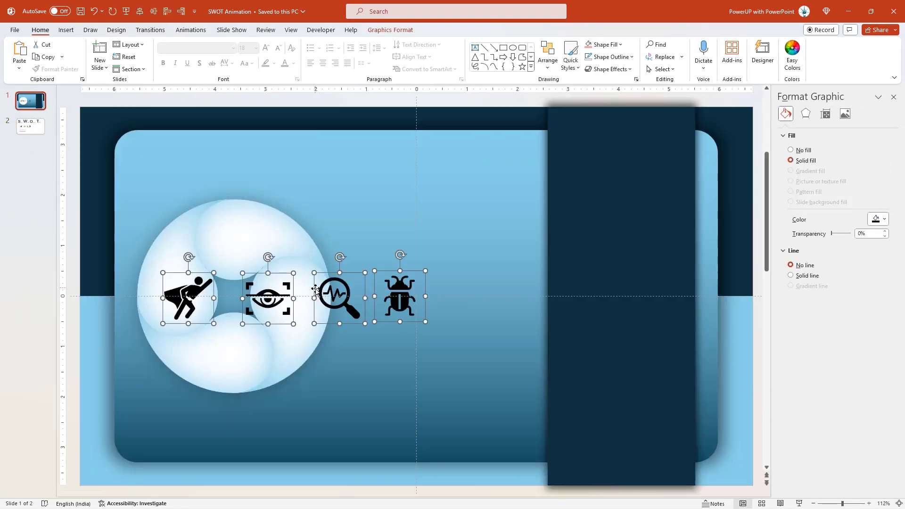
- Place the superhero icon on the right petal, the eye on the bottom, the magnifier on the left and the bug on the top
{"action": "left_click_drag", "start_coordinate": [197, 296], "coordinate": [287, 289]}
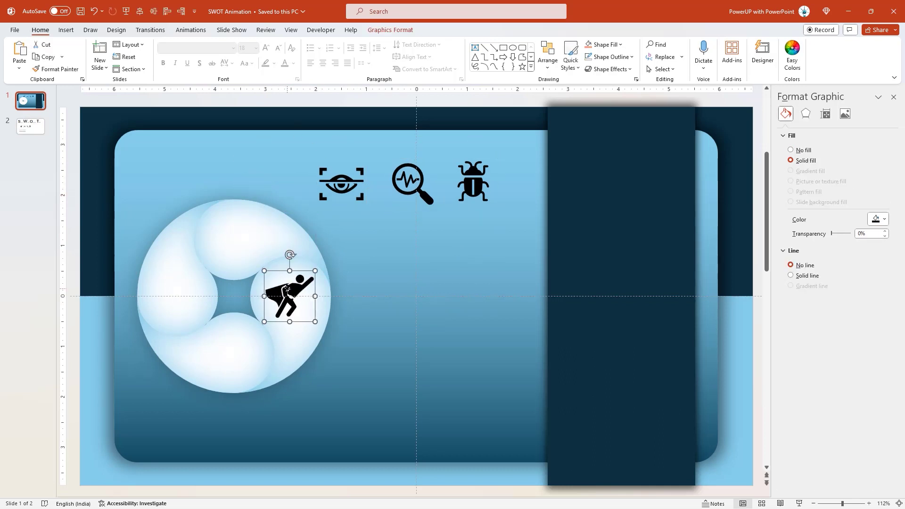
{"action": "left_click", "coordinate": [347, 190]}
{"action": "left_click_drag", "start_coordinate": [355, 159], "coordinate": [247, 324]}
{"action": "left_click_drag", "start_coordinate": [425, 198], "coordinate": [191, 313]}
{"action": "left_click_drag", "start_coordinate": [474, 188], "coordinate": [233, 244]}
{"action": "left_click", "coordinate": [198, 123]}
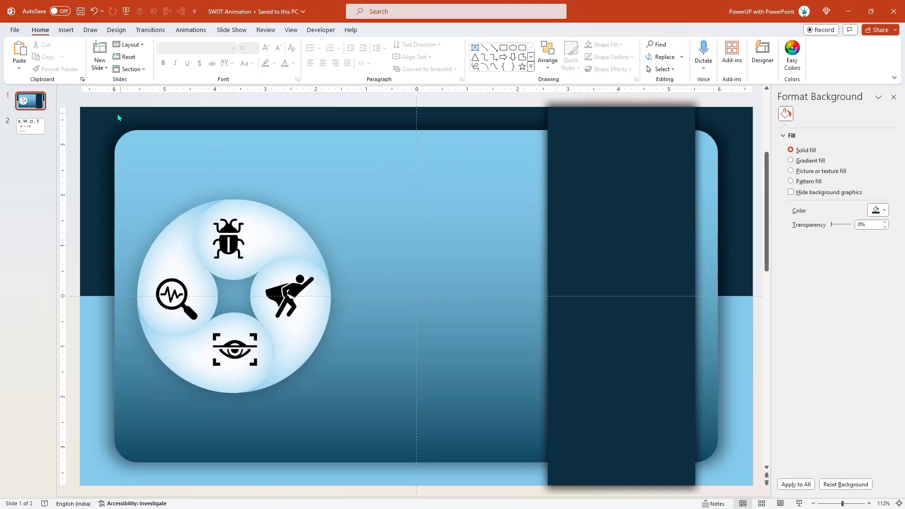
- Group the four icons together with the petal circle
{"action": "left_click_drag", "start_coordinate": [100, 117], "coordinate": [423, 402]}
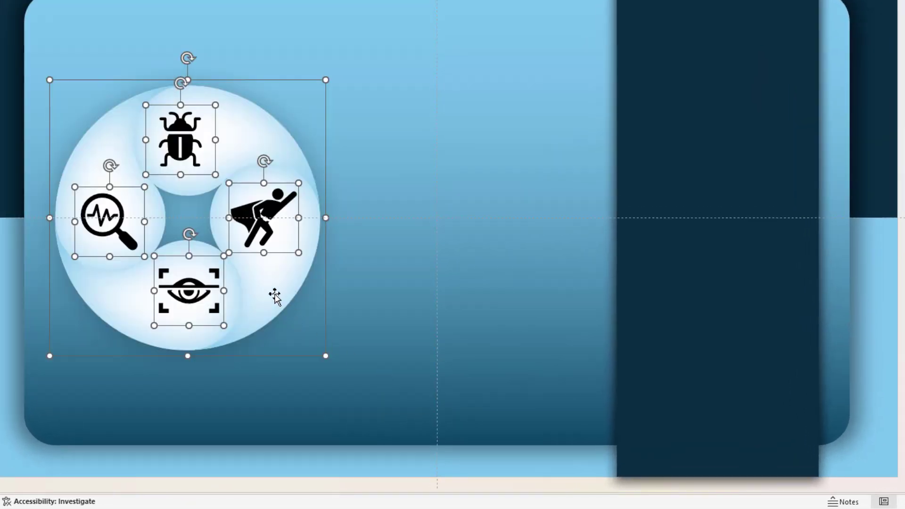
{"action": "right_click", "coordinate": [274, 295]}
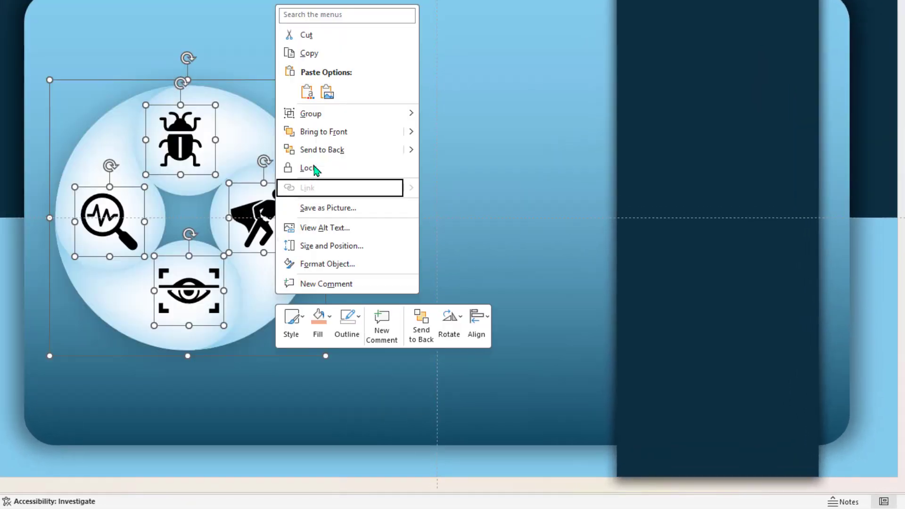
{"action": "mouse_move", "coordinate": [311, 118]}
{"action": "left_click", "coordinate": [447, 115]}
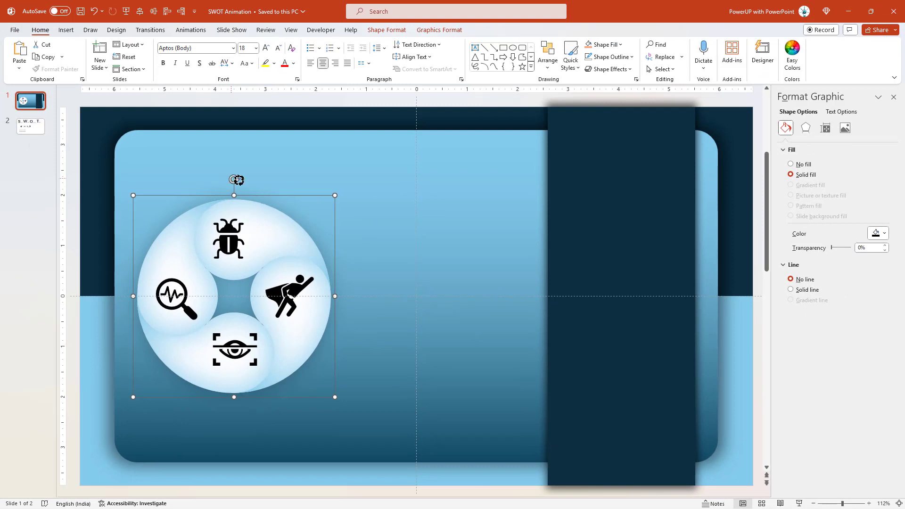
- Rotate the grouped icon wheel by almost half a turn
{"action": "left_click_drag", "start_coordinate": [239, 180], "coordinate": [251, 363]}
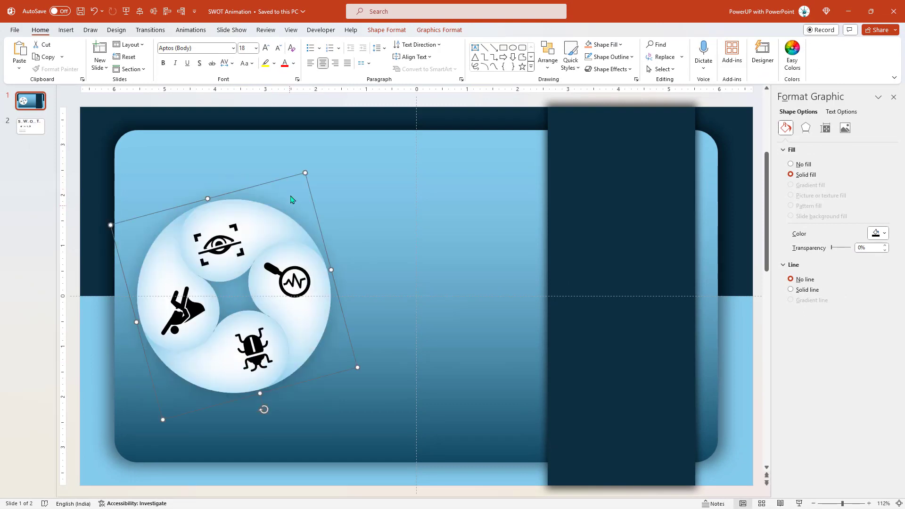
{"action": "left_click", "coordinate": [303, 126]}
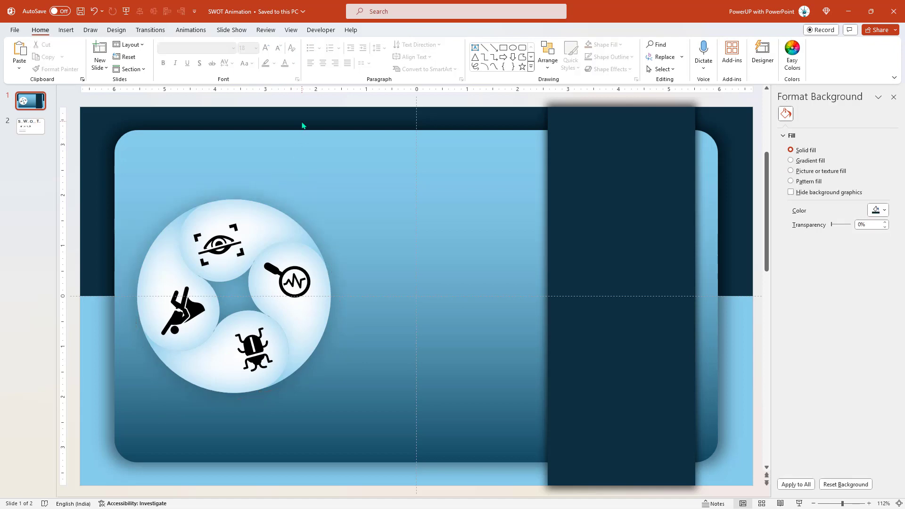
- Insert the four pictures O, S, T and W from the Screenshots folder onto slide 1
{"action": "scroll", "coordinate": [299, 161], "scroll_direction": "down", "scroll_amount": 1}
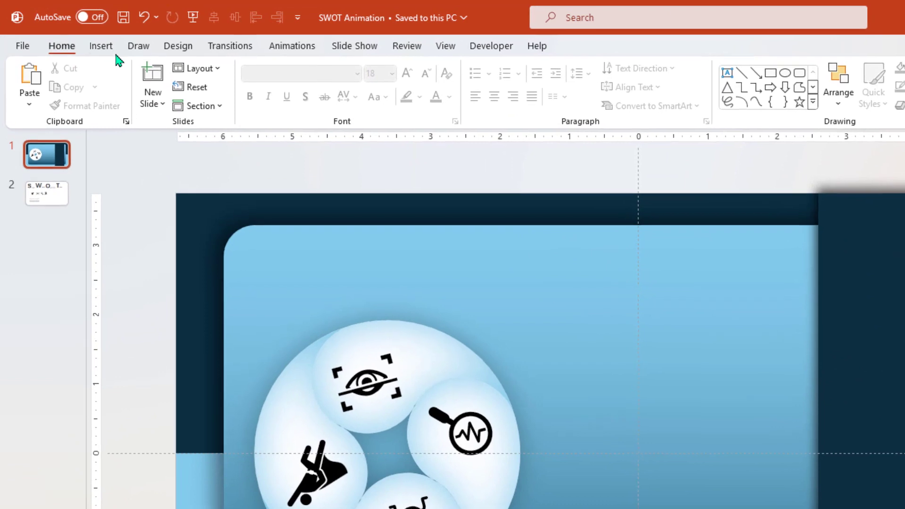
{"action": "left_click", "coordinate": [68, 30]}
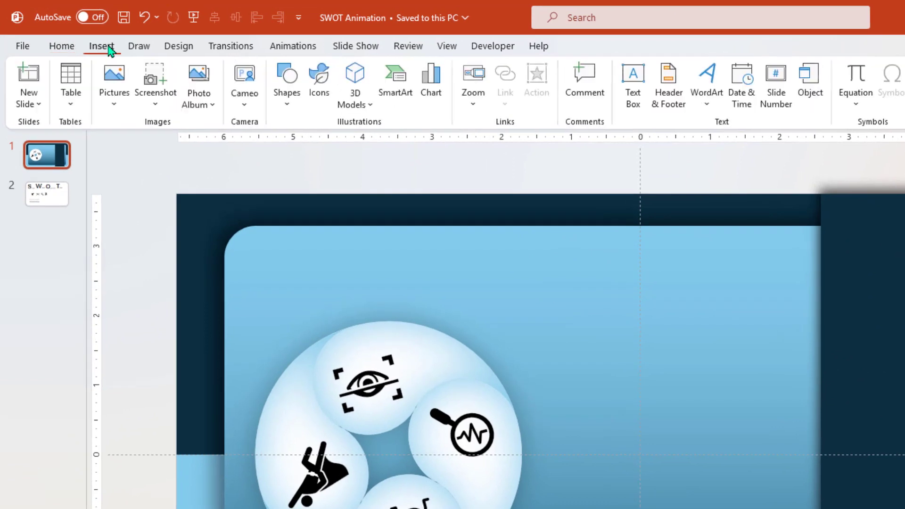
{"action": "left_click", "coordinate": [116, 107]}
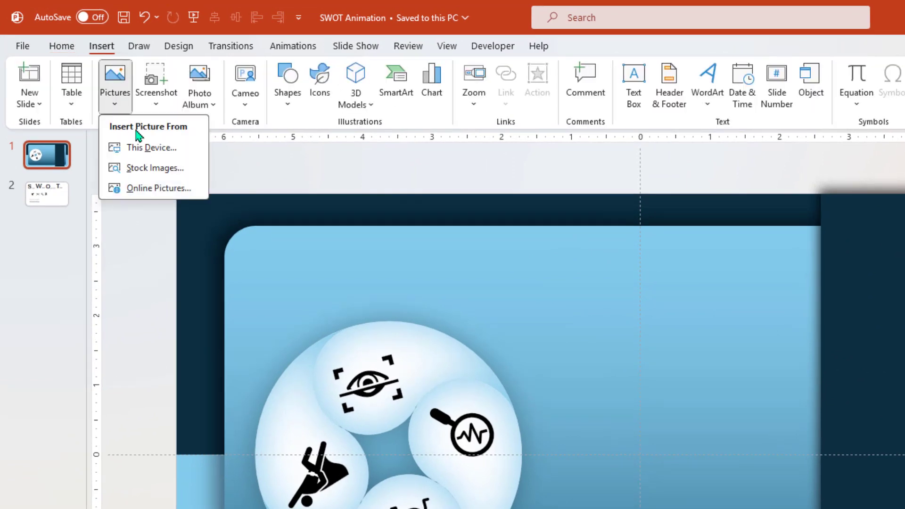
{"action": "left_click", "coordinate": [144, 148]}
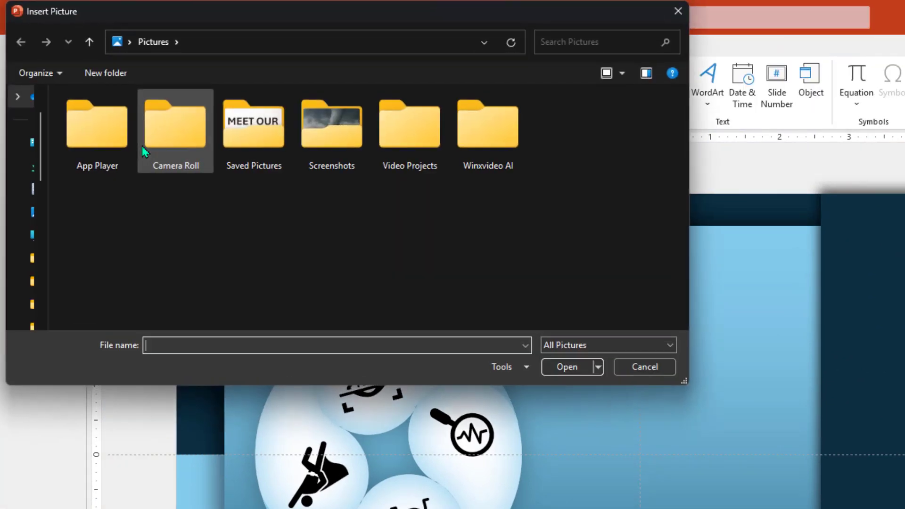
{"action": "double_click", "coordinate": [337, 150]}
{"action": "left_click_drag", "start_coordinate": [429, 238], "coordinate": [92, 109]}
{"action": "left_click", "coordinate": [564, 366]}
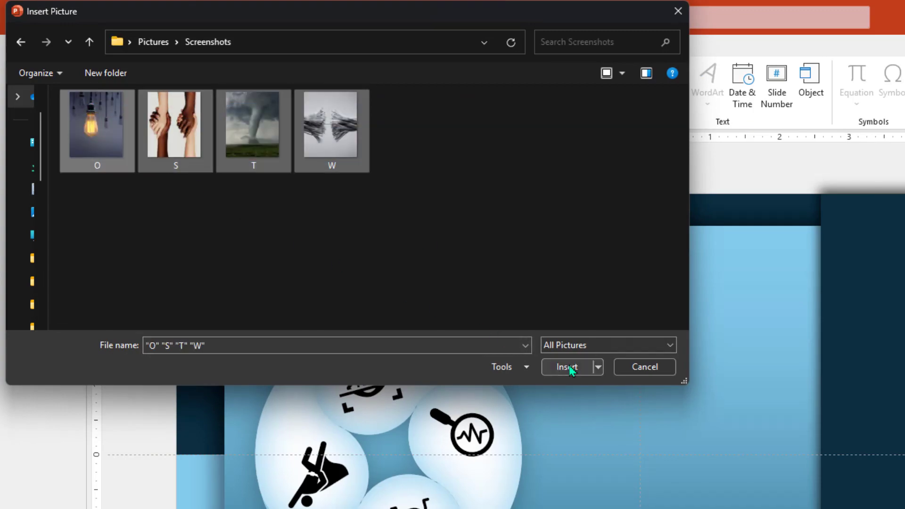
- Stack the four pictures in a column off the slide's lower edge: hands, wires, light bulb and tornado from top to bottom
{"action": "scroll", "coordinate": [421, 279], "scroll_direction": "down", "scroll_amount": 3}
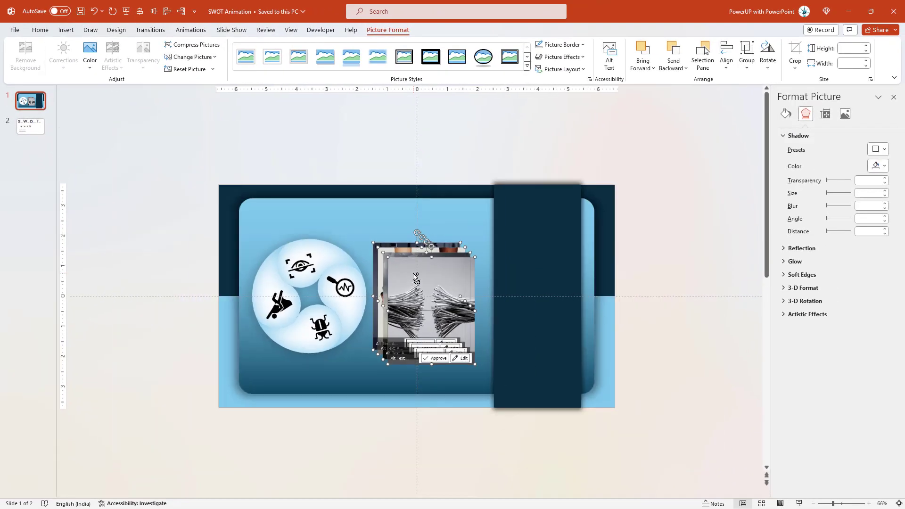
{"action": "scroll", "coordinate": [417, 278], "scroll_direction": "down", "scroll_amount": 2}
{"action": "scroll", "coordinate": [403, 211], "scroll_direction": "down", "scroll_amount": 2}
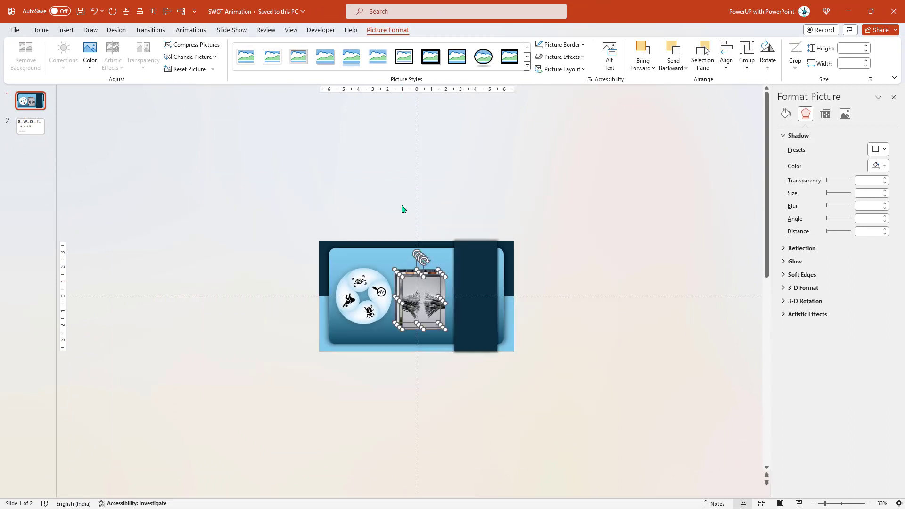
{"action": "left_click", "coordinate": [404, 210]}
{"action": "left_click_drag", "start_coordinate": [424, 295], "coordinate": [582, 331]}
{"action": "left_click_drag", "start_coordinate": [433, 304], "coordinate": [536, 372]}
{"action": "left_click_drag", "start_coordinate": [573, 341], "coordinate": [522, 421]}
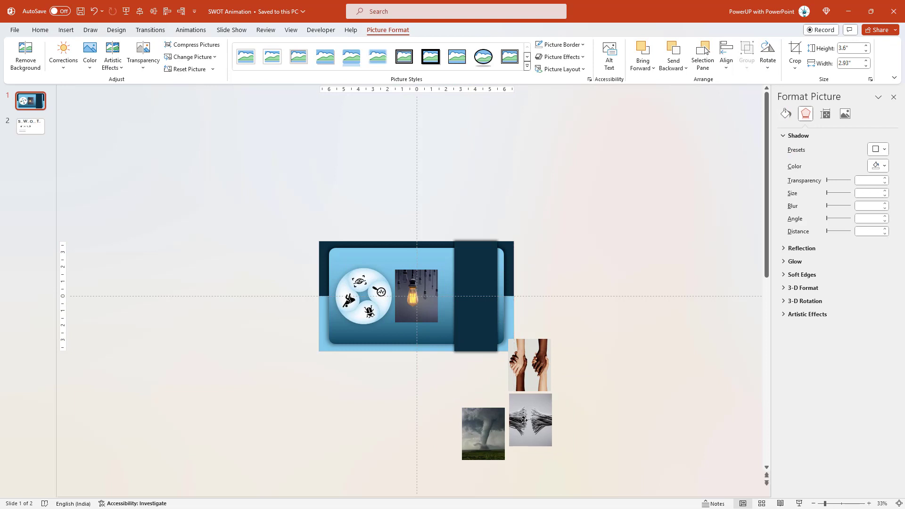
{"action": "left_click_drag", "start_coordinate": [417, 302], "coordinate": [530, 477]}
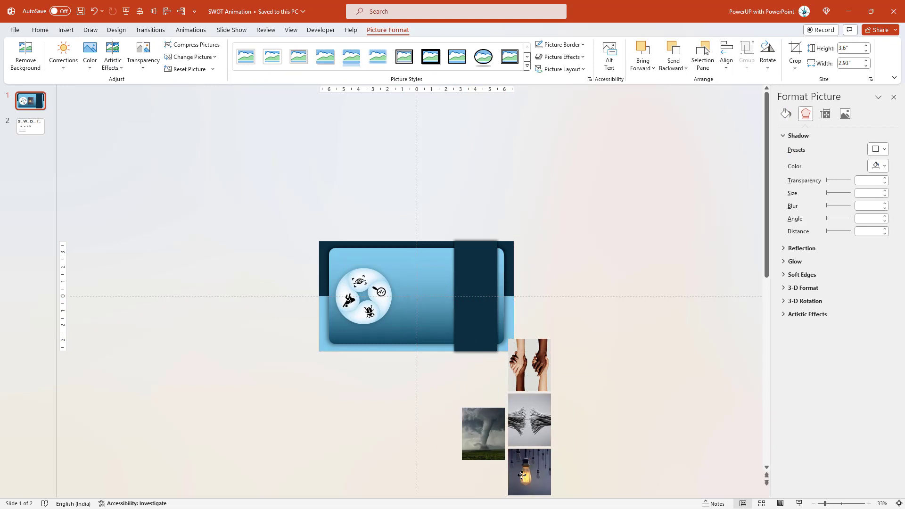
{"action": "scroll", "coordinate": [524, 438], "scroll_direction": "down", "scroll_amount": 1}
{"action": "left_click_drag", "start_coordinate": [468, 403], "coordinate": [504, 476]}
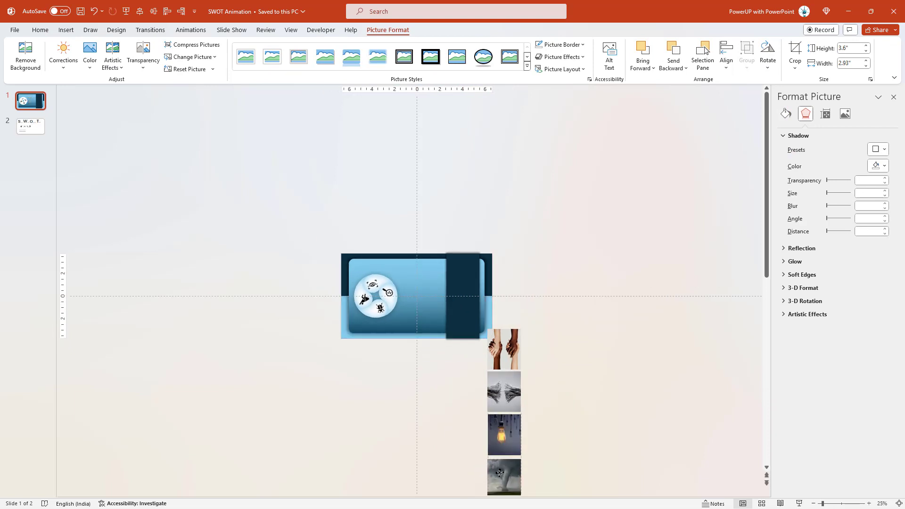
- Move the four stacked pictures together so the column lines up directly beneath the dark vertical rectangle
{"action": "left_click", "coordinate": [507, 440], "text": "shift"}
{"action": "scroll", "coordinate": [508, 449], "scroll_direction": "down", "scroll_amount": 1}
{"action": "left_click", "coordinate": [502, 382], "text": "shift"}
{"action": "left_click", "coordinate": [504, 342], "text": "shift"}
{"action": "left_click_drag", "start_coordinate": [504, 342], "coordinate": [462, 355]}
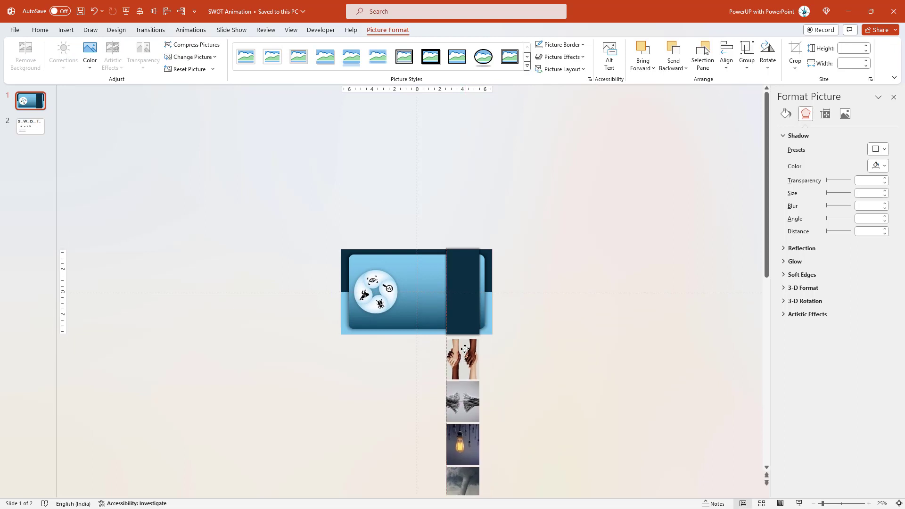
{"action": "scroll", "coordinate": [355, 240], "scroll_direction": "down", "scroll_amount": 2}
{"action": "scroll", "coordinate": [355, 239], "scroll_direction": "up", "scroll_amount": 5}
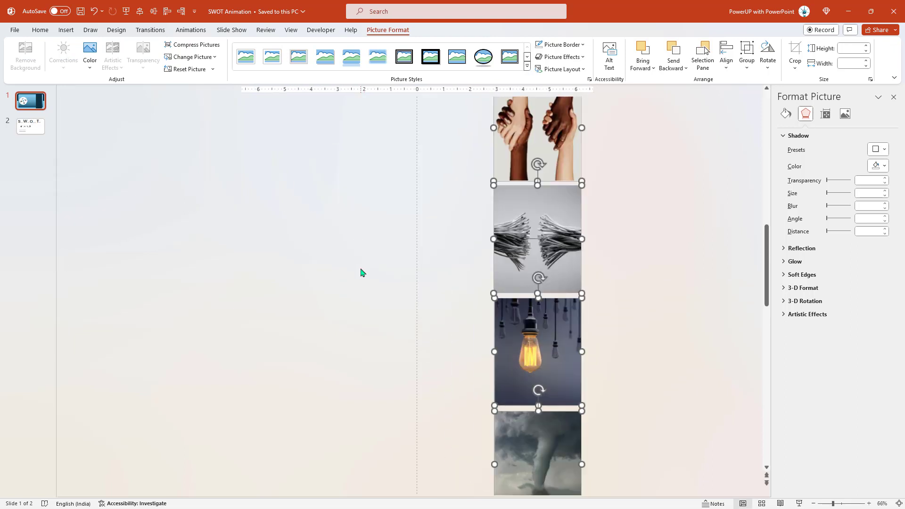
{"action": "scroll", "coordinate": [369, 293], "scroll_direction": "up", "scroll_amount": 1}
{"action": "scroll", "coordinate": [370, 293], "scroll_direction": "up", "scroll_amount": 2}
{"action": "left_click", "coordinate": [371, 293]}
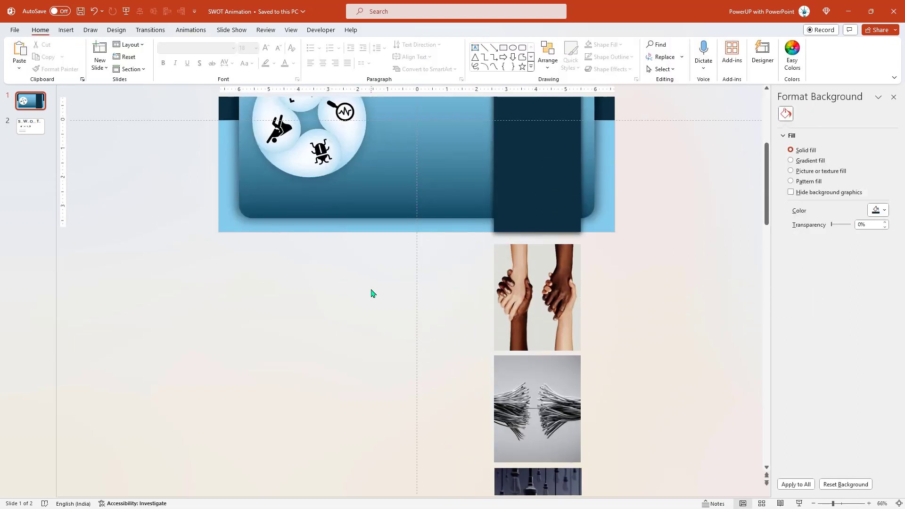
{"action": "scroll", "coordinate": [371, 294], "scroll_direction": "up", "scroll_amount": 2}
{"action": "scroll", "coordinate": [371, 294], "scroll_direction": "up", "scroll_amount": 3}
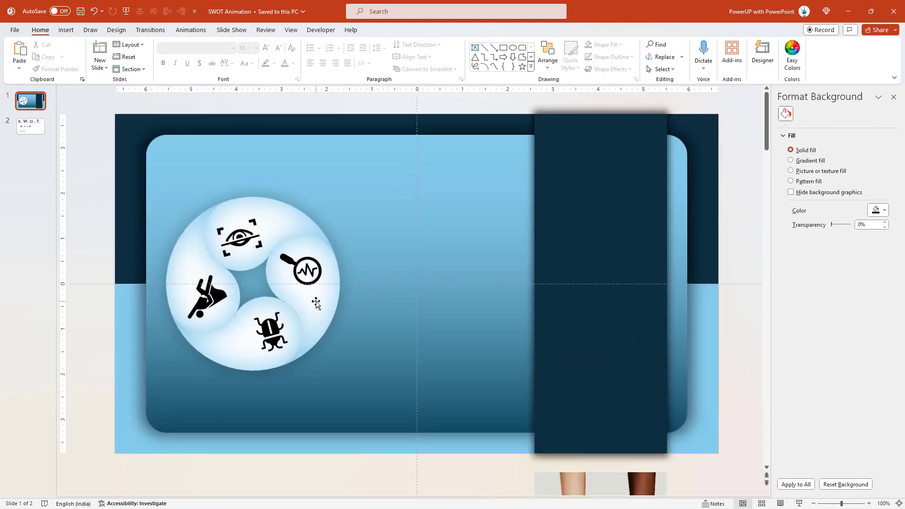
- Apply a Fly In entrance to the light blue rectangle on the slide's lower half and show the Animation Pane
{"action": "left_click", "coordinate": [122, 296]}
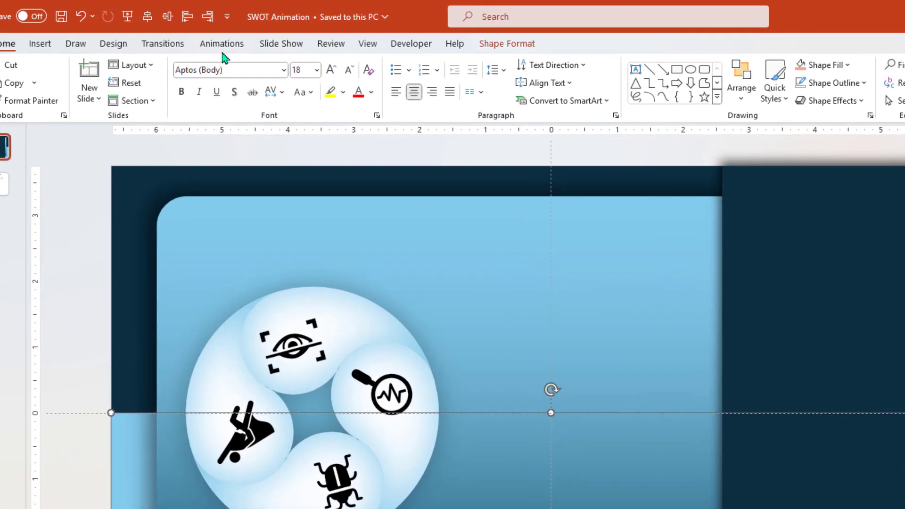
{"action": "left_click", "coordinate": [191, 31]}
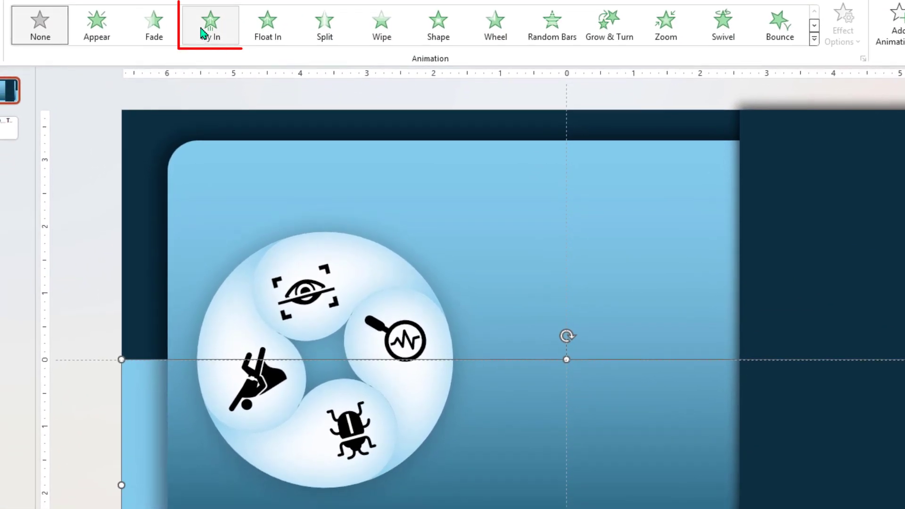
{"action": "left_click", "coordinate": [194, 84]}
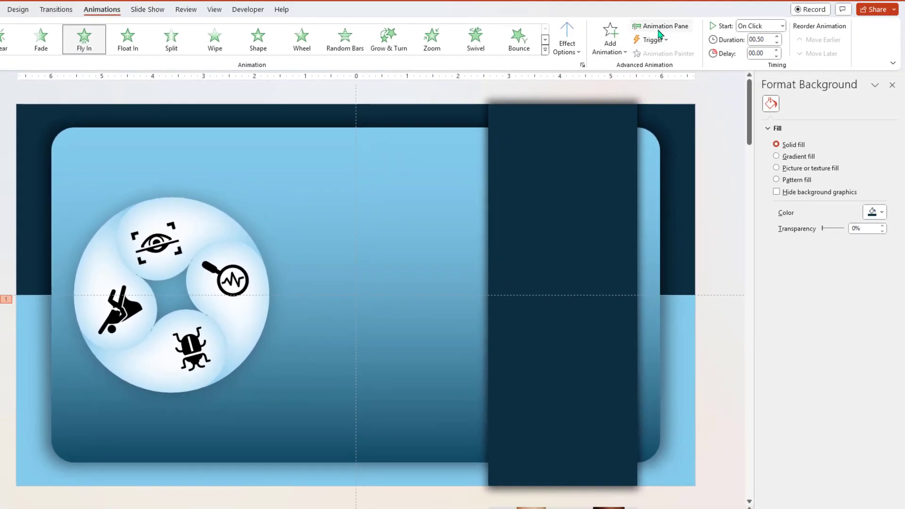
{"action": "left_click", "coordinate": [660, 32]}
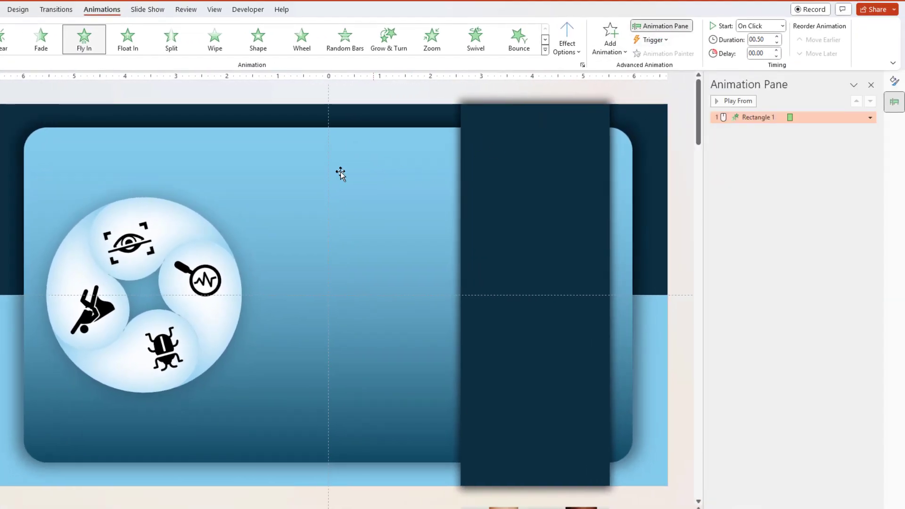
- Give the large rounded rectangle a Split entrance with direction Vertical Out, starting After Previous with a duration of 0.75 seconds
{"action": "left_click", "coordinate": [274, 154]}
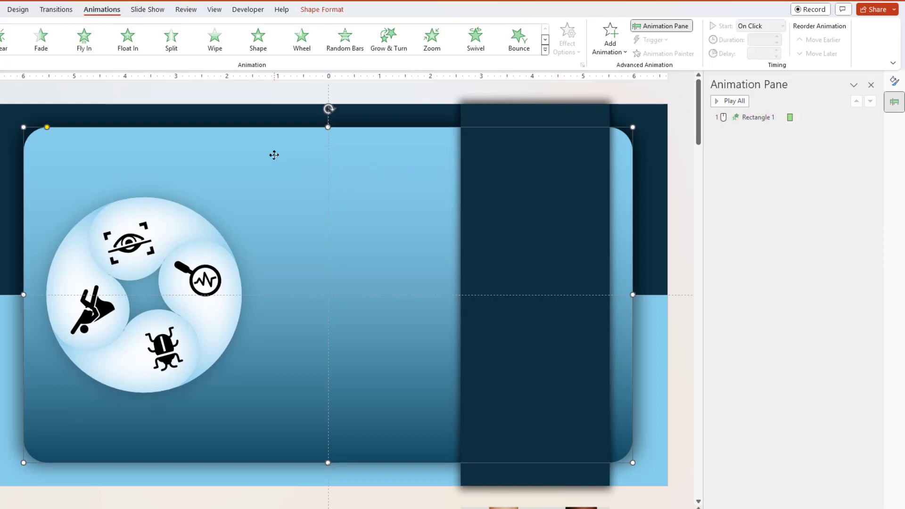
{"action": "left_click", "coordinate": [172, 41]}
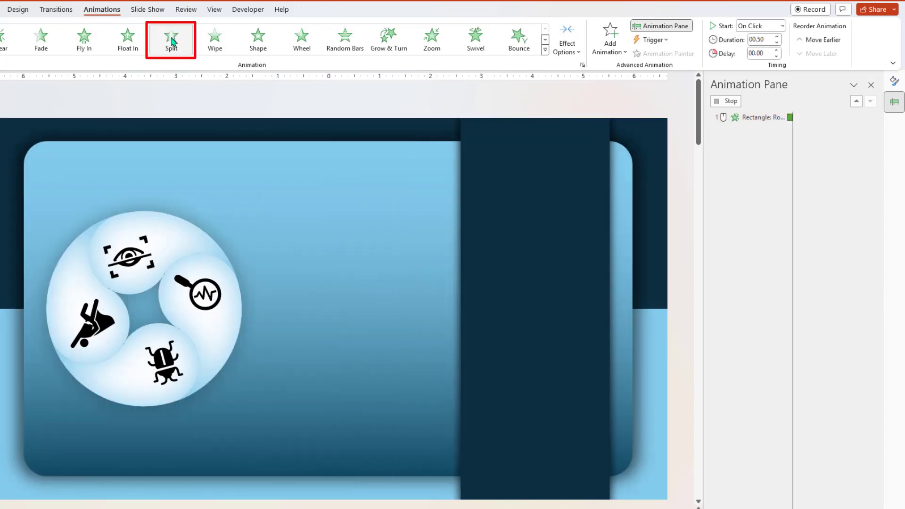
{"action": "left_click", "coordinate": [568, 47]}
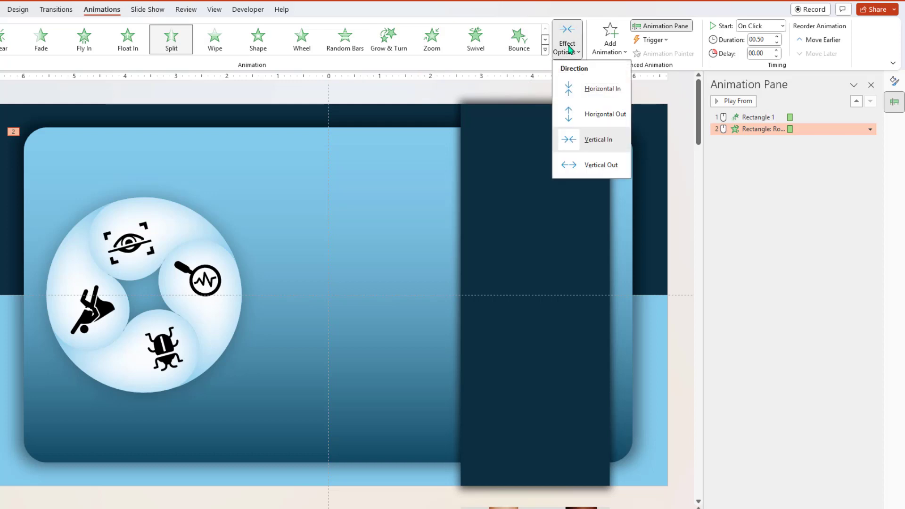
{"action": "left_click", "coordinate": [597, 166]}
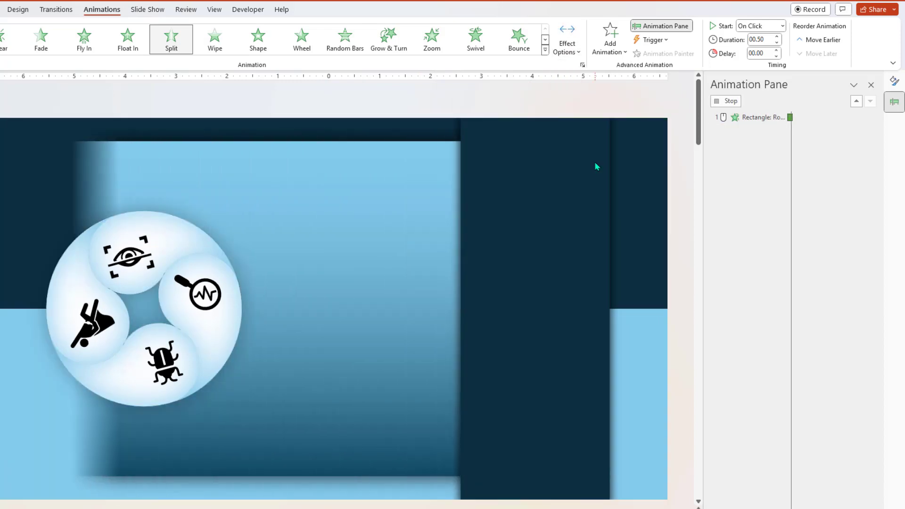
{"action": "left_click", "coordinate": [783, 26]}
{"action": "left_click", "coordinate": [764, 64]}
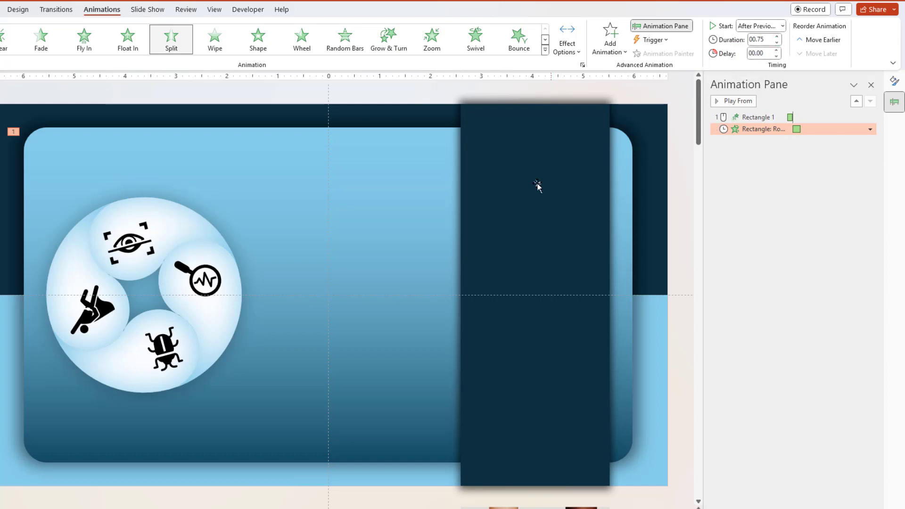
- Give the dark vertical rectangle a Split entrance with direction Horizontal Out, starting After Previous
{"action": "left_click", "coordinate": [524, 177]}
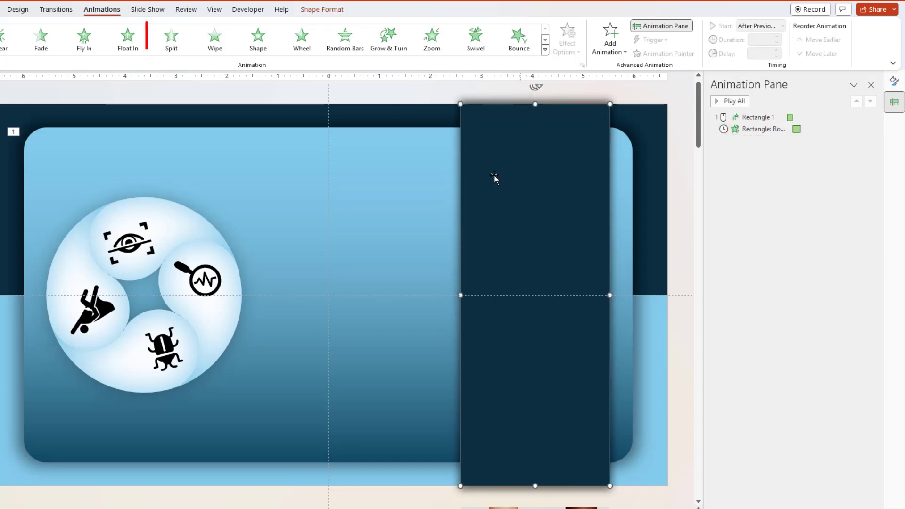
{"action": "left_click", "coordinate": [166, 44]}
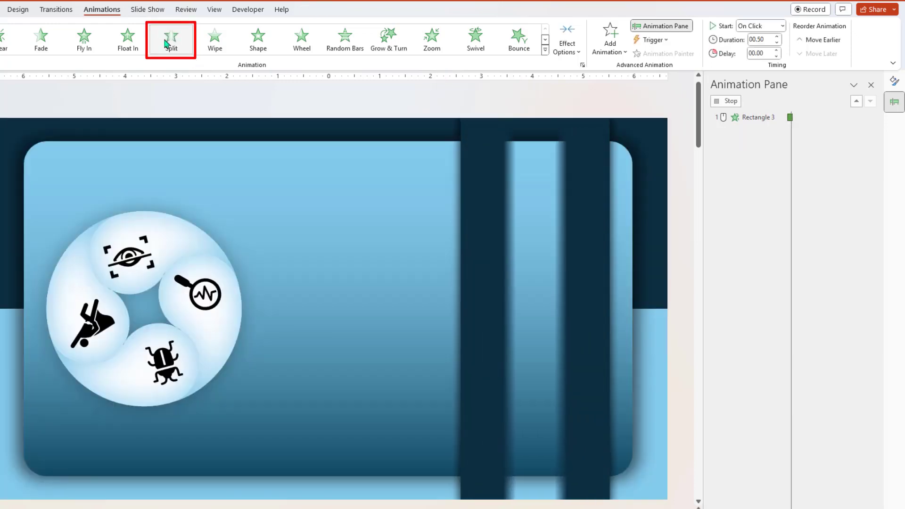
{"action": "left_click", "coordinate": [572, 49]}
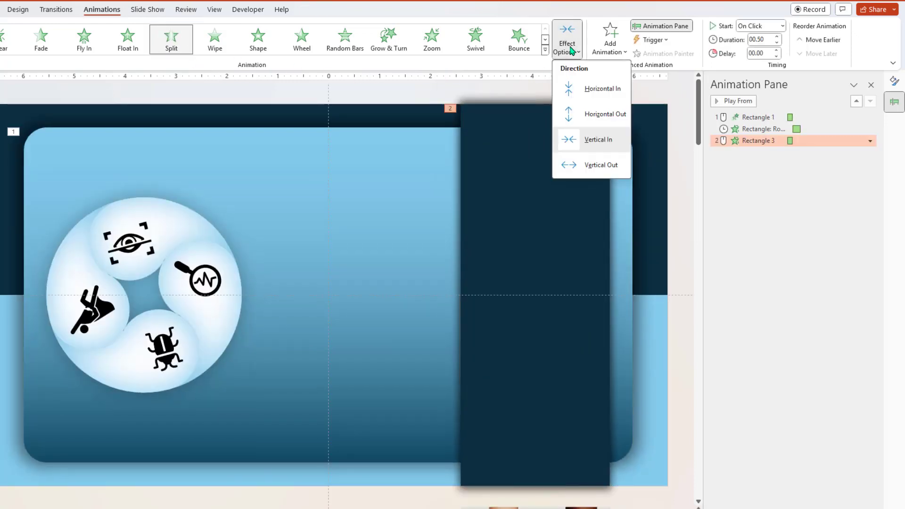
{"action": "left_click", "coordinate": [585, 114]}
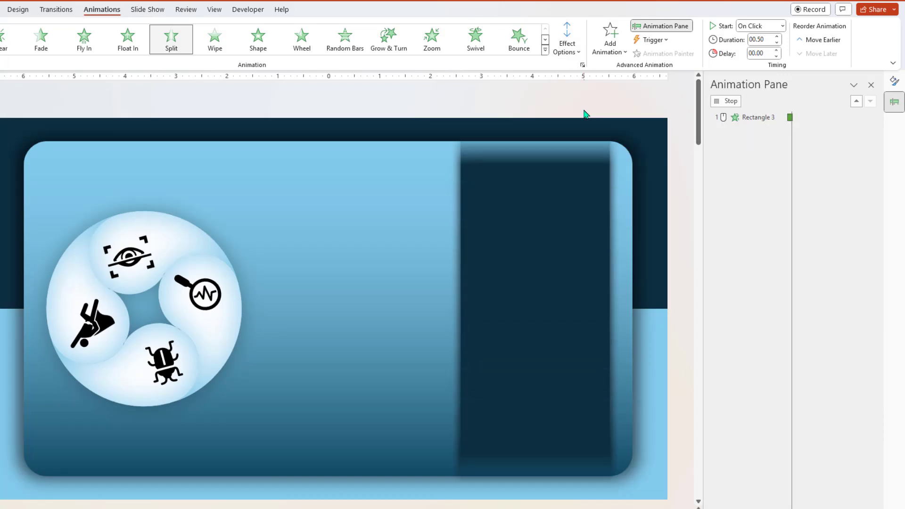
{"action": "left_click", "coordinate": [781, 27]}
{"action": "left_click", "coordinate": [763, 65]}
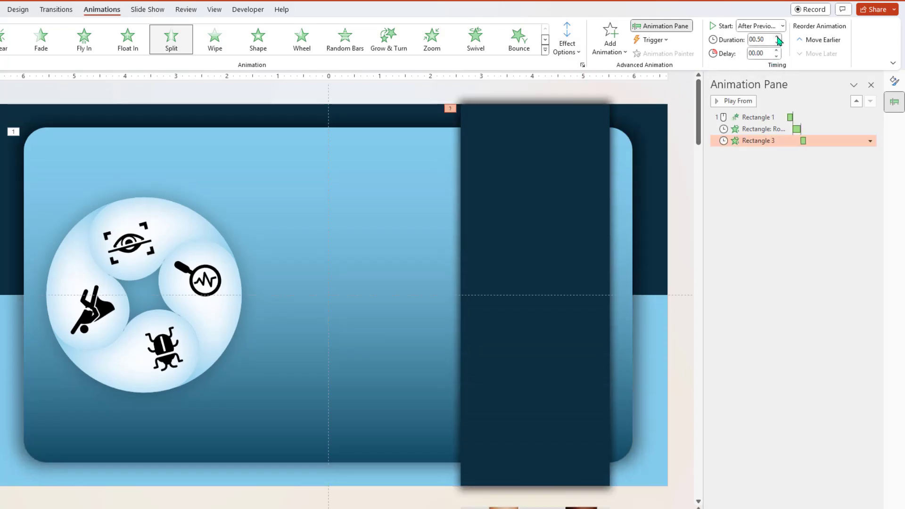
{"action": "left_click", "coordinate": [275, 110]}
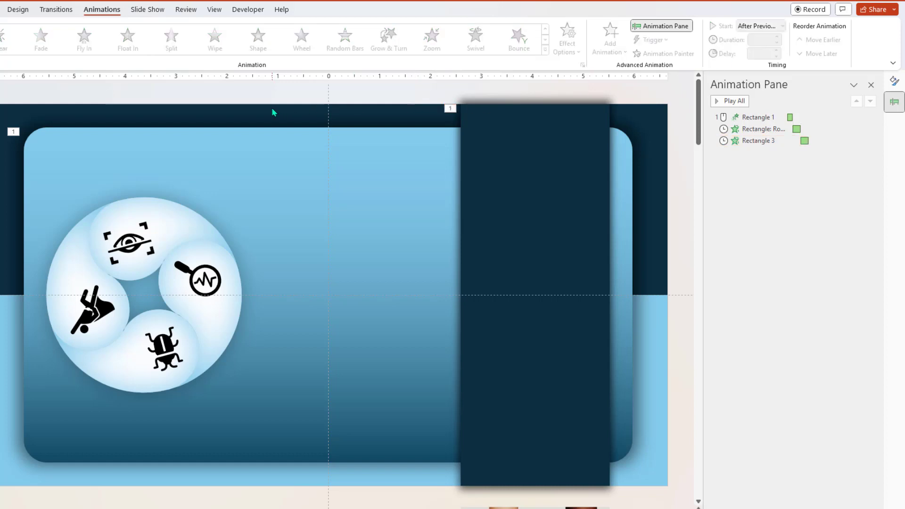
- Apply an Appear entrance to the grouped icon wheel and set it to start After Previous
{"action": "left_click", "coordinate": [113, 239]}
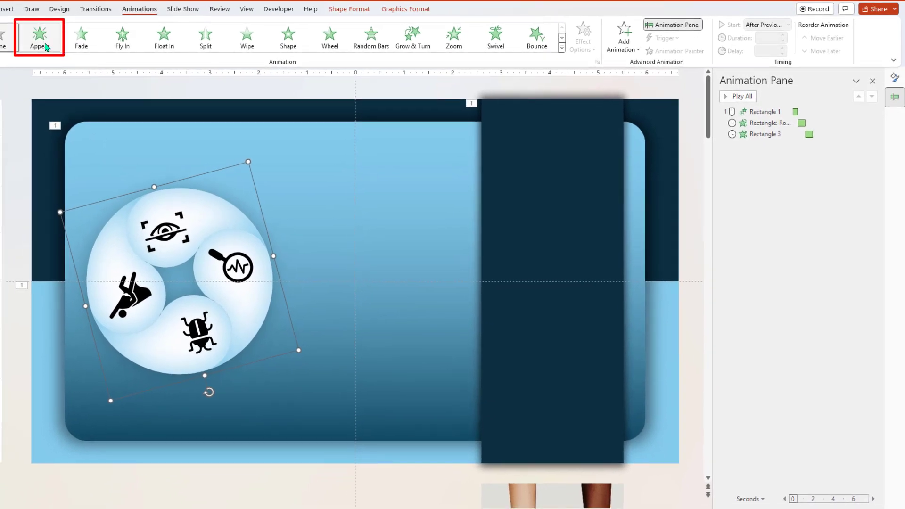
{"action": "left_click", "coordinate": [46, 47]}
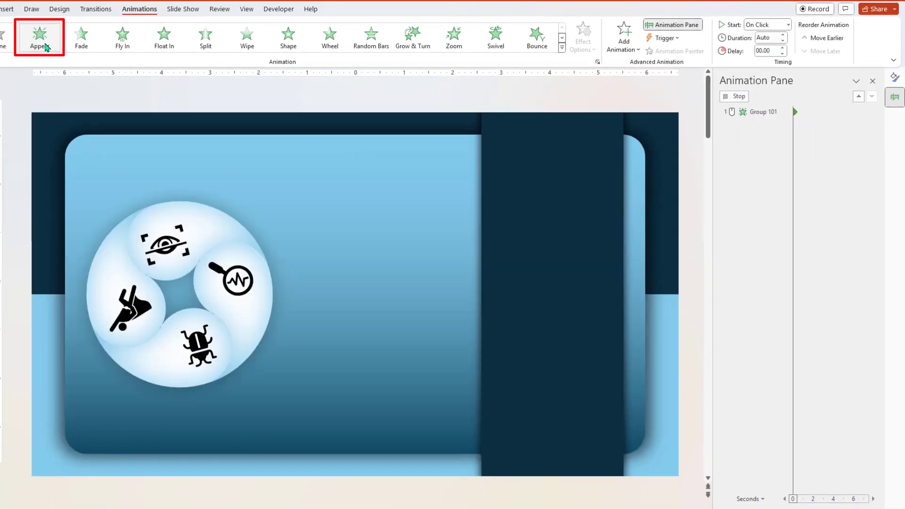
{"action": "left_click", "coordinate": [789, 25]}
{"action": "left_click", "coordinate": [769, 61]}
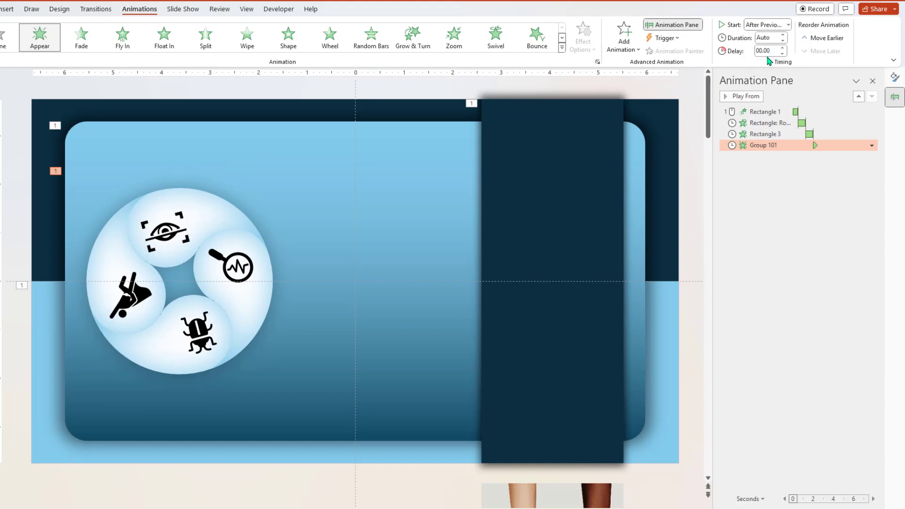
- Add a Zoom entrance as a second animation on the grouped icon wheel
{"action": "left_click", "coordinate": [218, 208]}
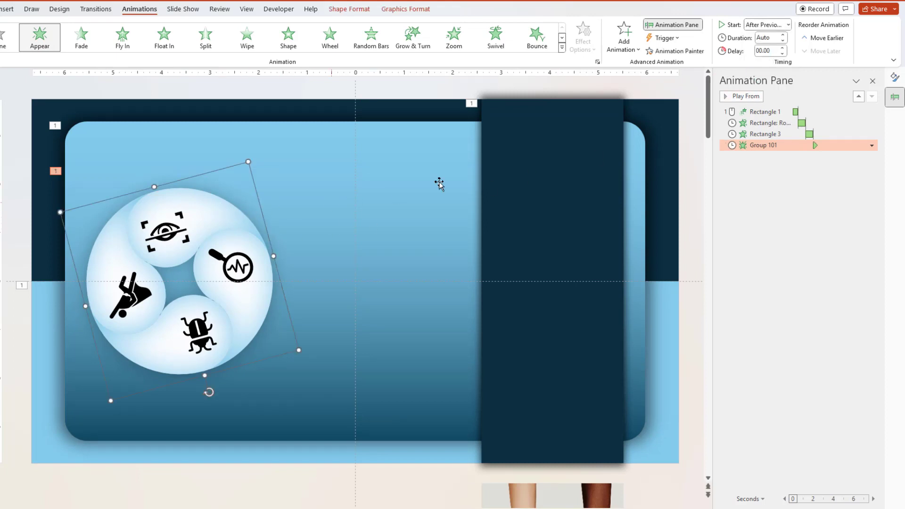
{"action": "left_click", "coordinate": [635, 52]}
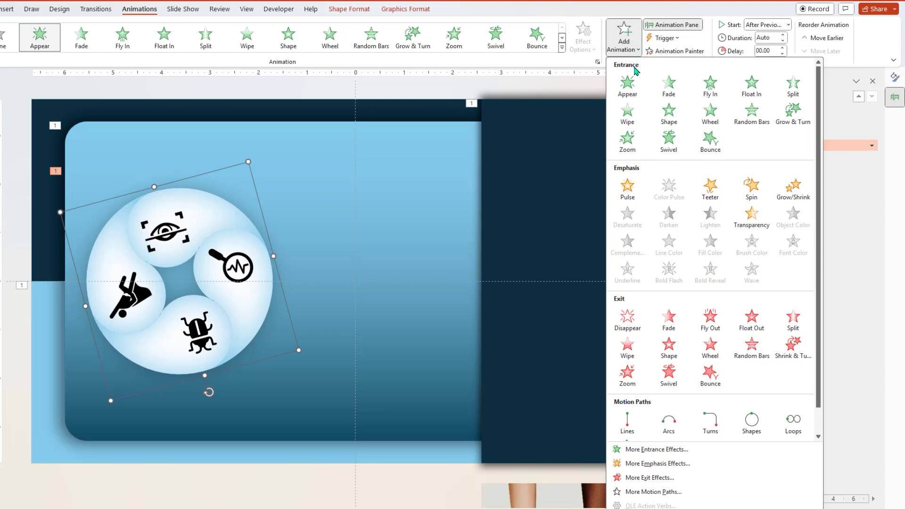
{"action": "left_click", "coordinate": [627, 142]}
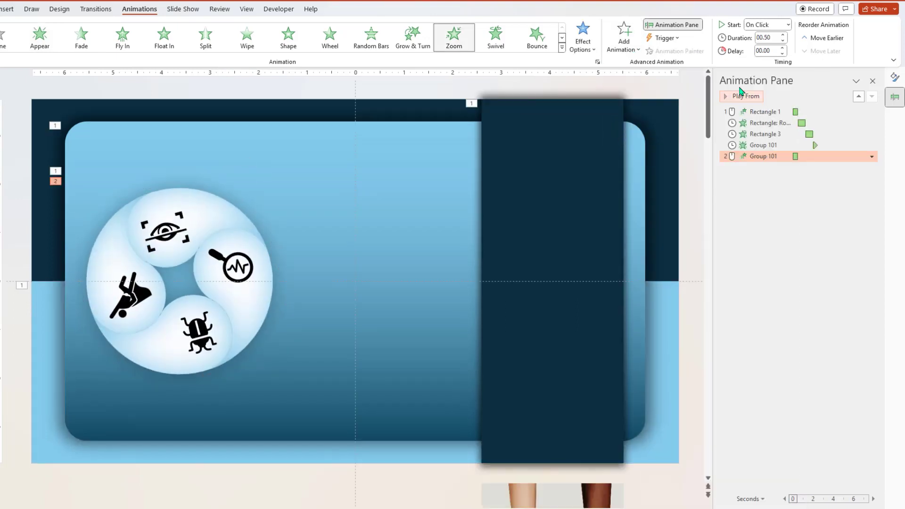
- Set the icon wheel's Zoom entrance to start With Previous with a duration of 0.75 seconds
{"action": "left_click", "coordinate": [788, 25]}
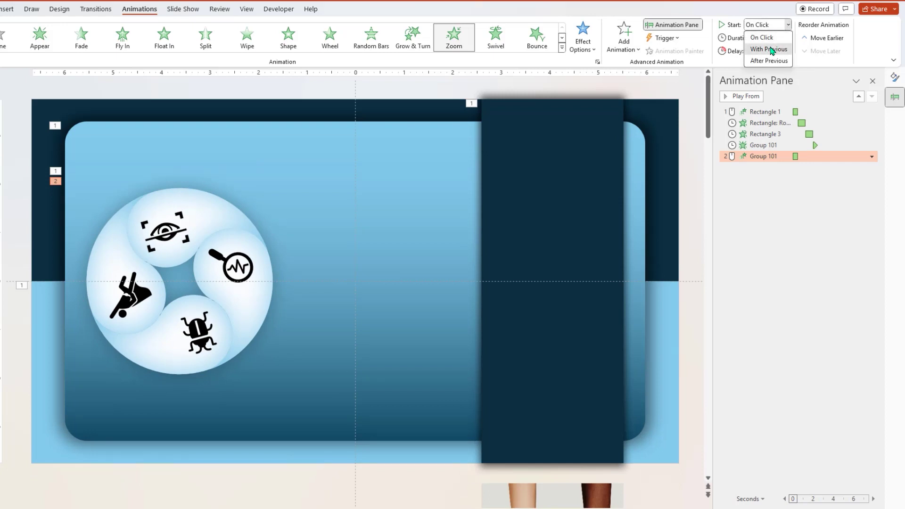
{"action": "left_click", "coordinate": [772, 49]}
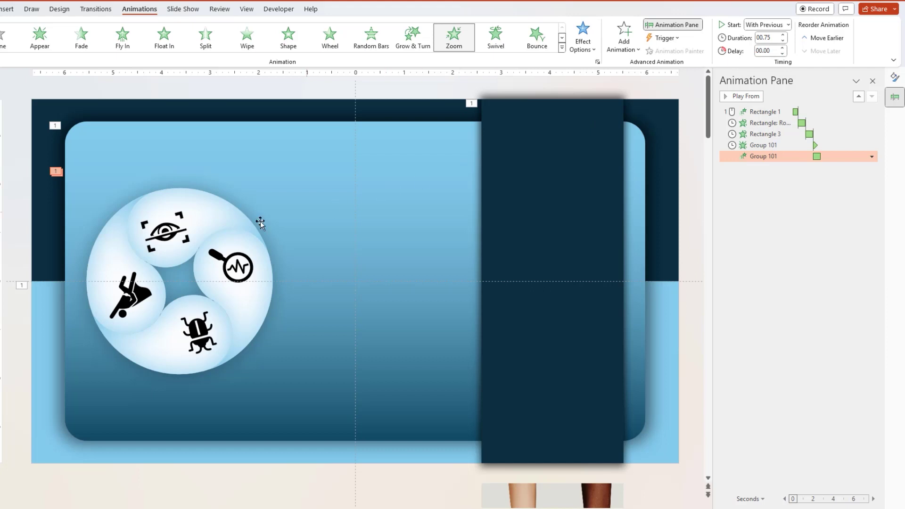
- Add a Spin emphasis to the grouped icon wheel, starting With Previous with a duration of 0.75 seconds
{"action": "left_click", "coordinate": [231, 221]}
{"action": "left_click", "coordinate": [632, 52]}
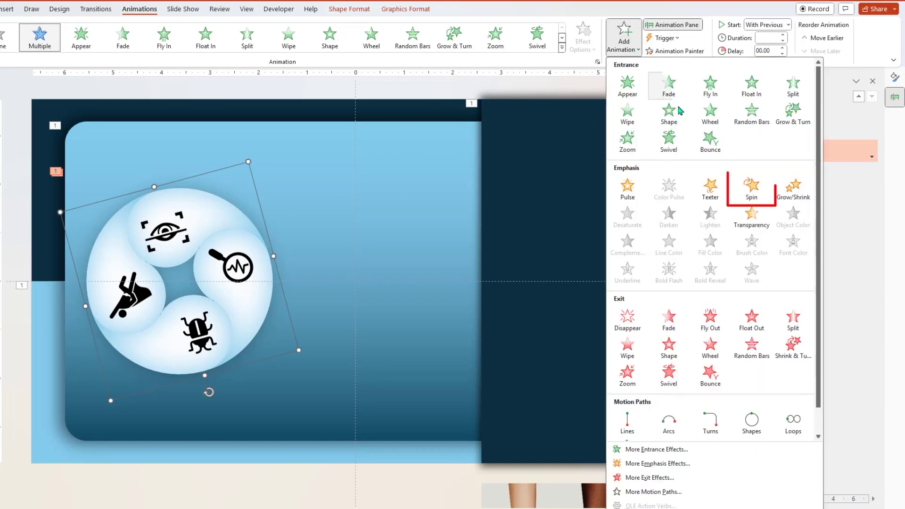
{"action": "left_click", "coordinate": [750, 188]}
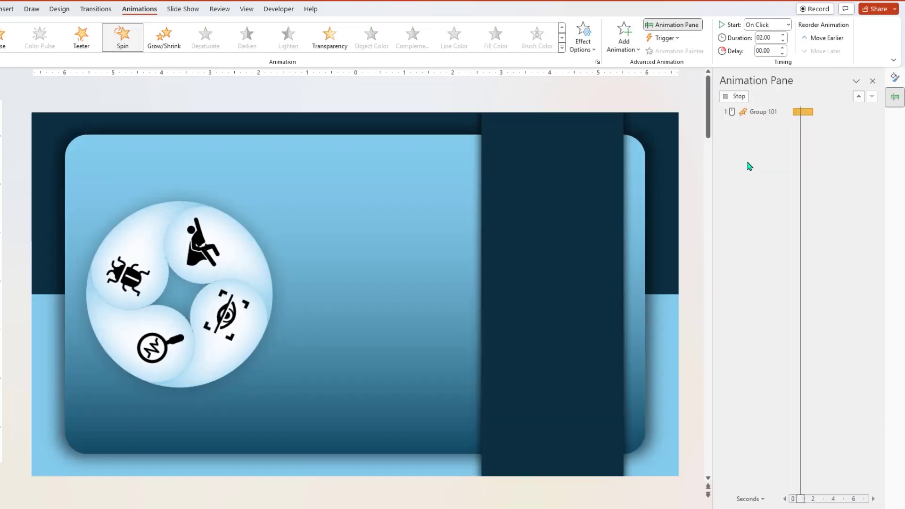
{"action": "left_click", "coordinate": [789, 25]}
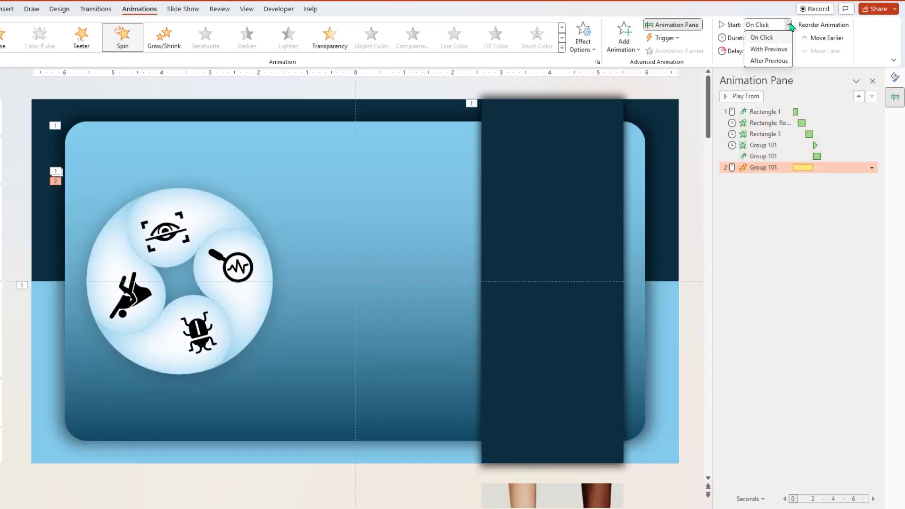
{"action": "left_click", "coordinate": [777, 50]}
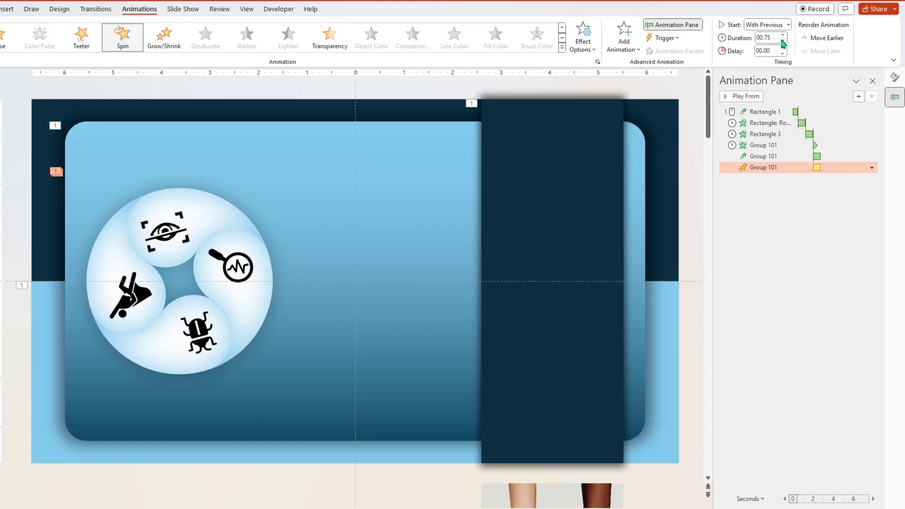
- Play the current slide as a slide show to check the whole animation sequence, and return to editing
{"action": "left_click", "coordinate": [342, 95]}
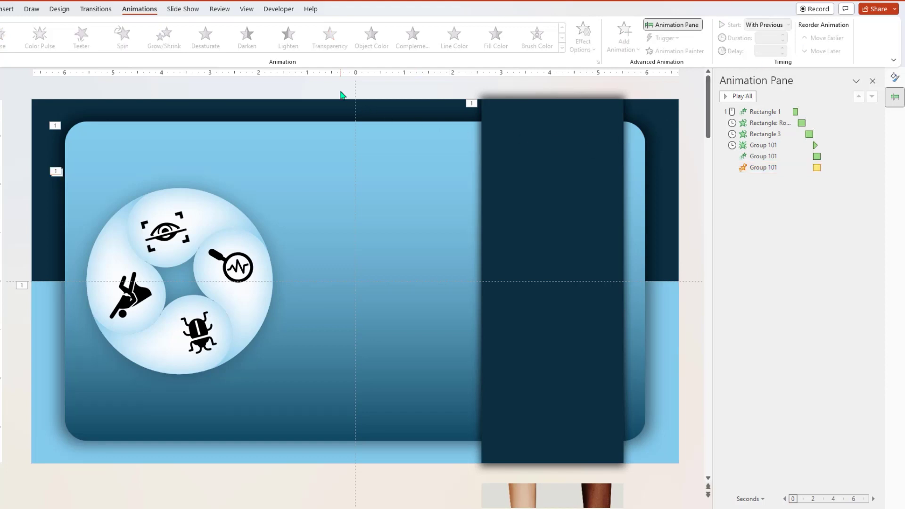
{"action": "key", "text": "shift+F5"}
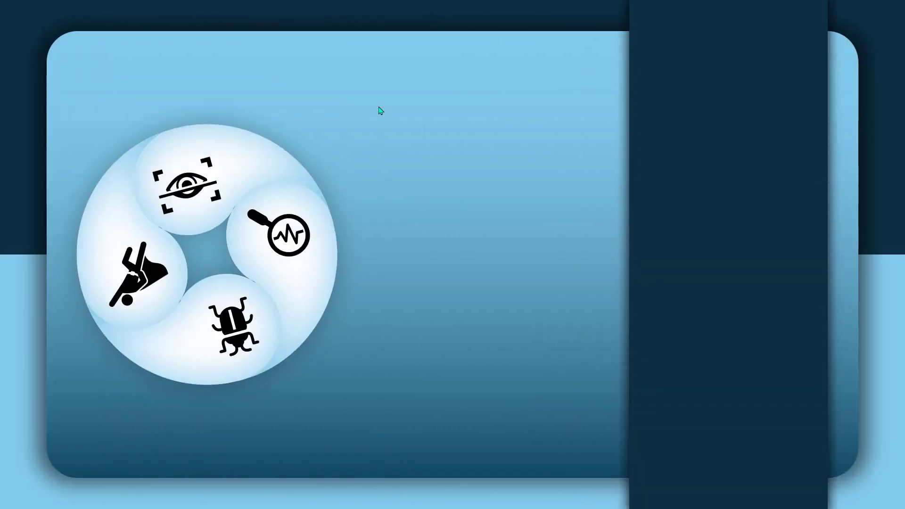
{"action": "key", "text": "Escape"}
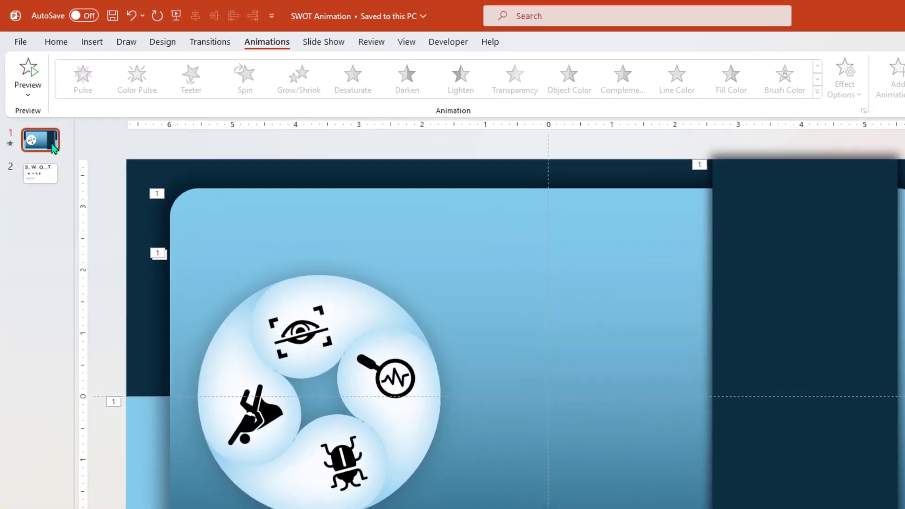
- Duplicate the first slide
{"action": "left_click", "coordinate": [30, 103]}
{"action": "right_click", "coordinate": [31, 104]}
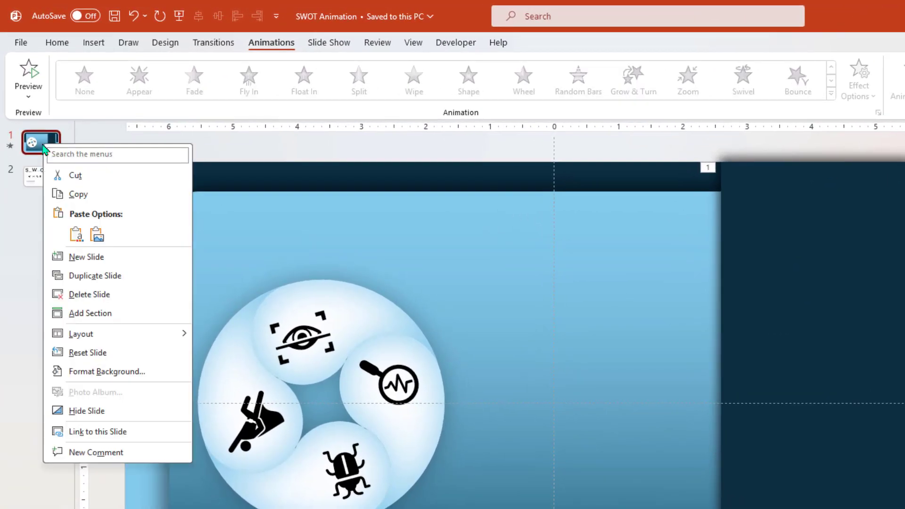
{"action": "left_click", "coordinate": [89, 276]}
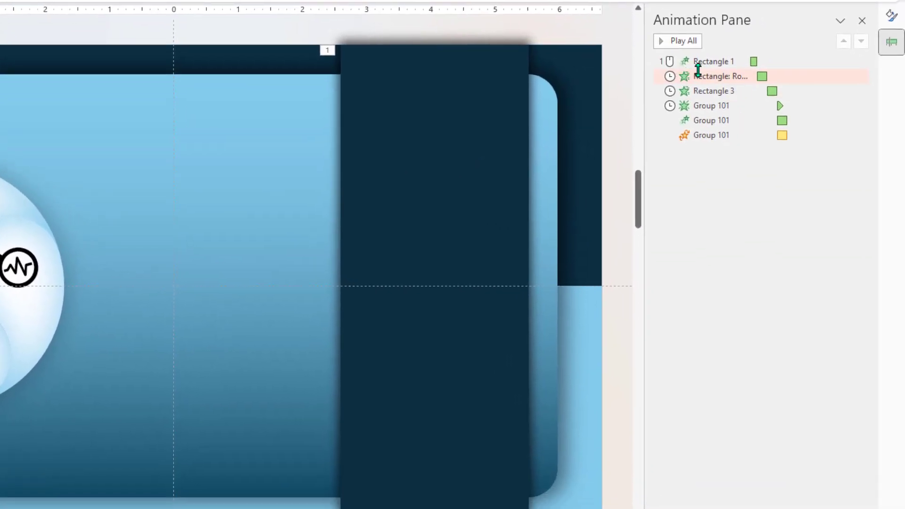
- Remove all animations from the duplicated slide, from the first rectangle's effect through the icon wheel's Spin
{"action": "left_click", "coordinate": [702, 65]}
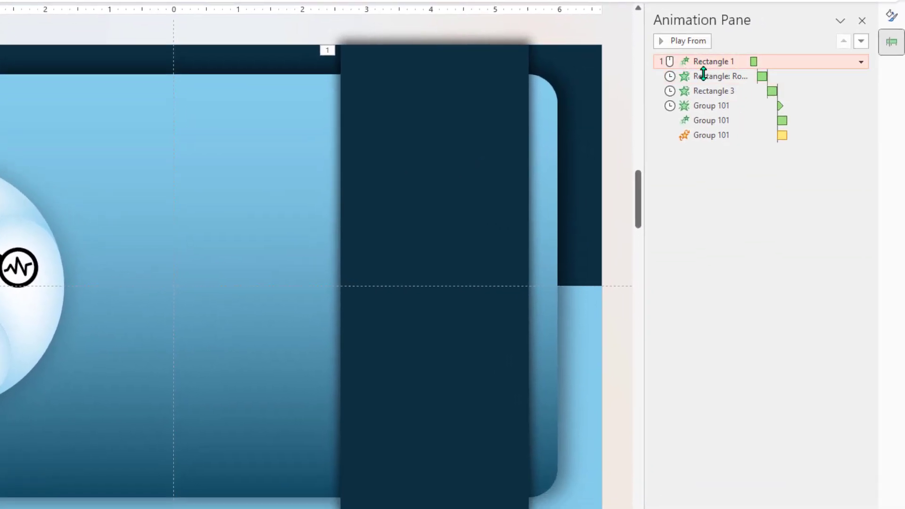
{"action": "left_click", "coordinate": [705, 135], "text": "shift"}
{"action": "left_click", "coordinate": [861, 136]}
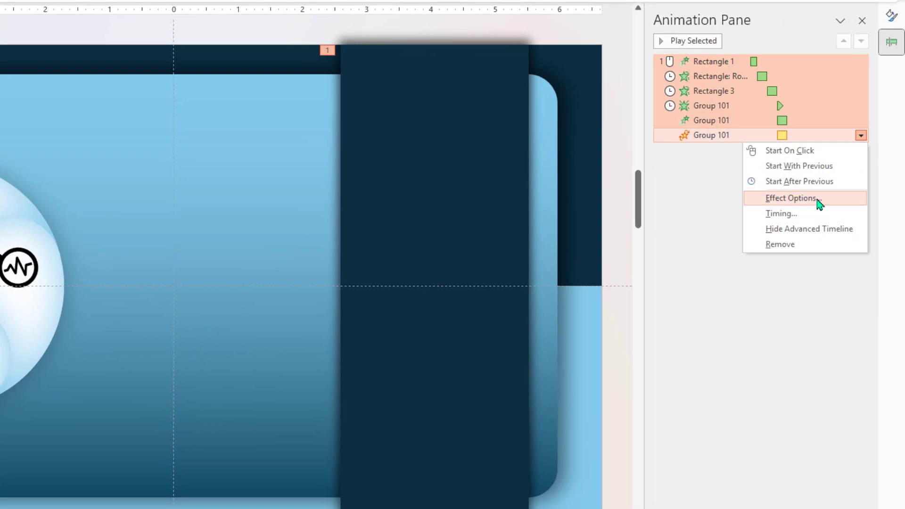
{"action": "left_click", "coordinate": [797, 245]}
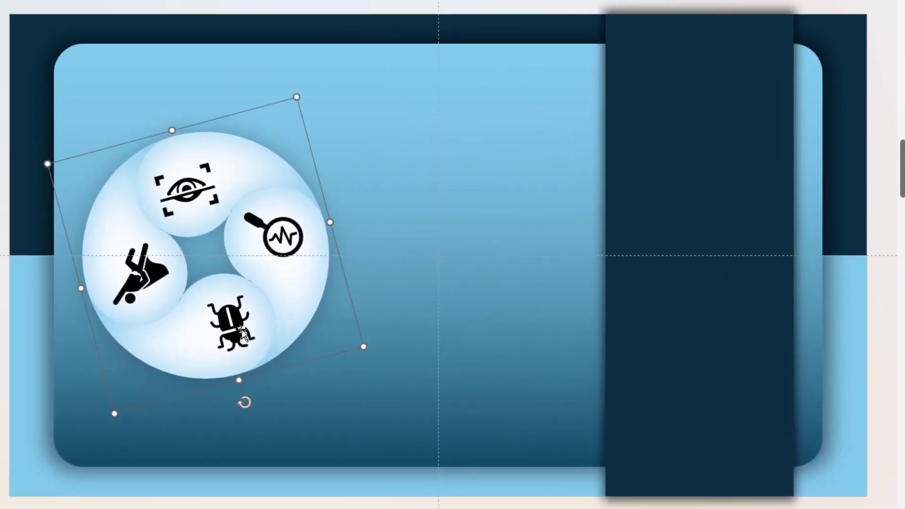
- Rotate the icon wheel so the superhero sits upright on its right side, and center the clasped-hands picture on the dark vertical rectangle
{"action": "left_click_drag", "start_coordinate": [245, 403], "coordinate": [233, 100]}
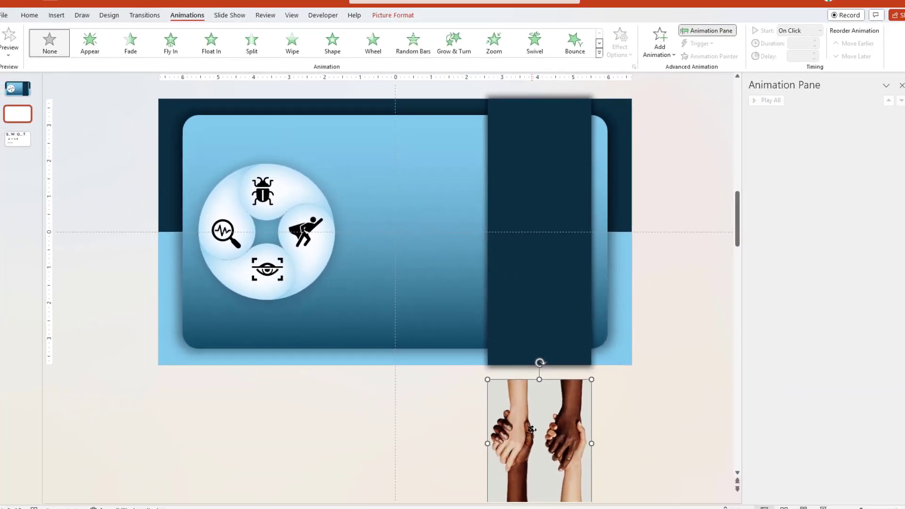
{"action": "left_click_drag", "start_coordinate": [540, 363], "coordinate": [521, 225]}
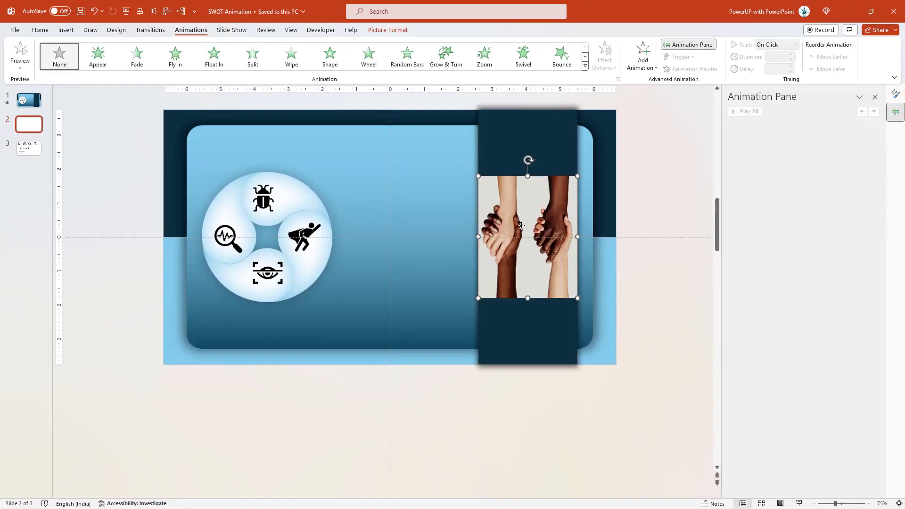
{"action": "scroll", "coordinate": [525, 247], "scroll_direction": "down", "scroll_amount": 5, "text": "ctrl"}
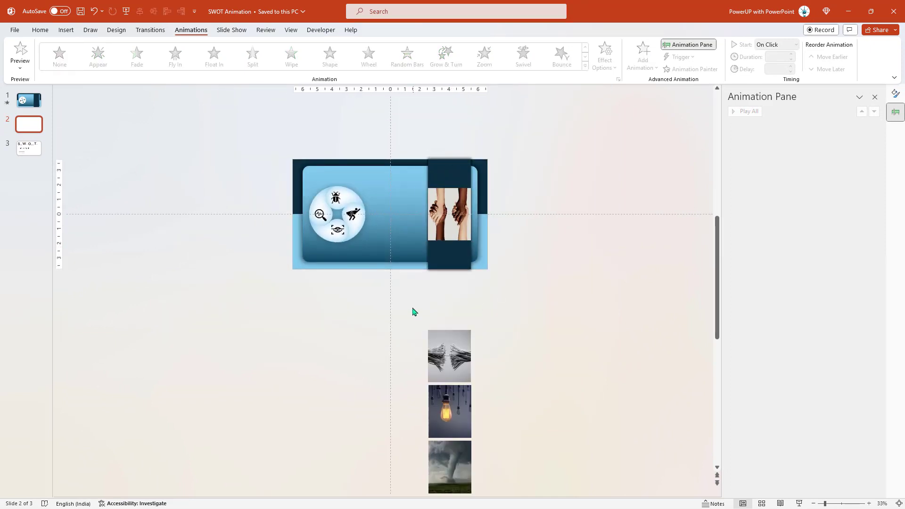